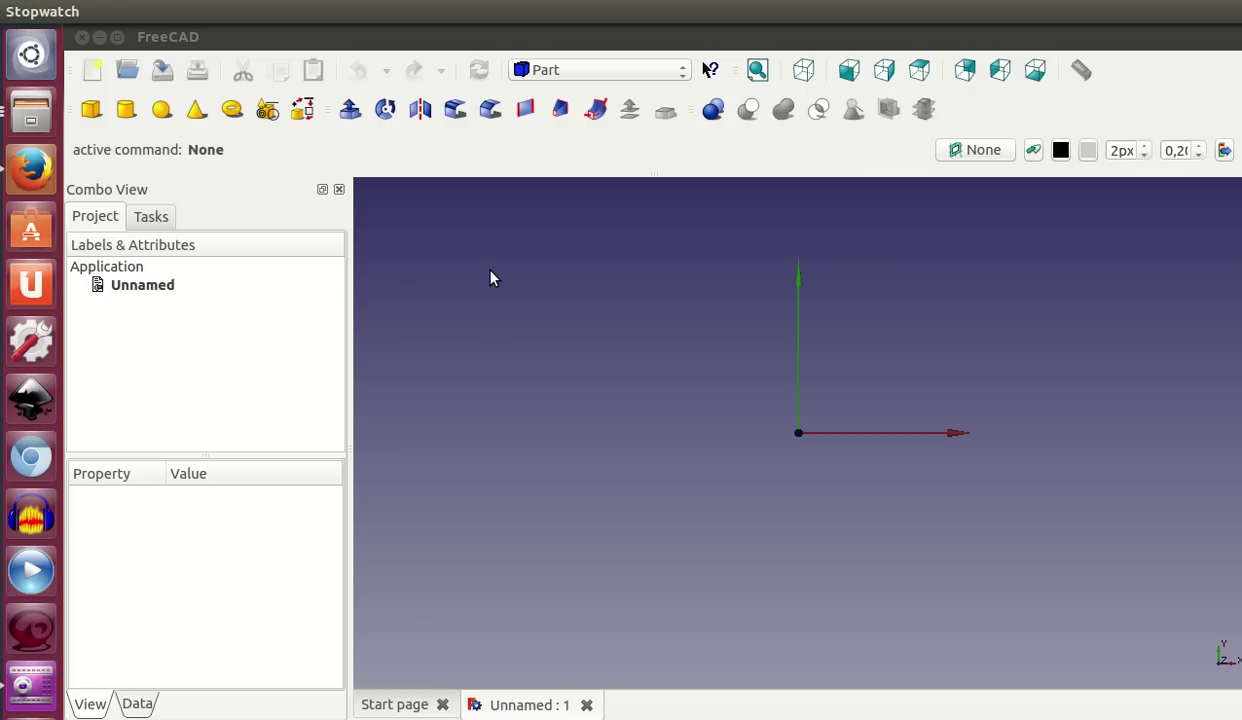
Import Prusa-hephestos-Carro-X.stl into the Unnamed document and orbit it to a tilted view.
click(175, 33)
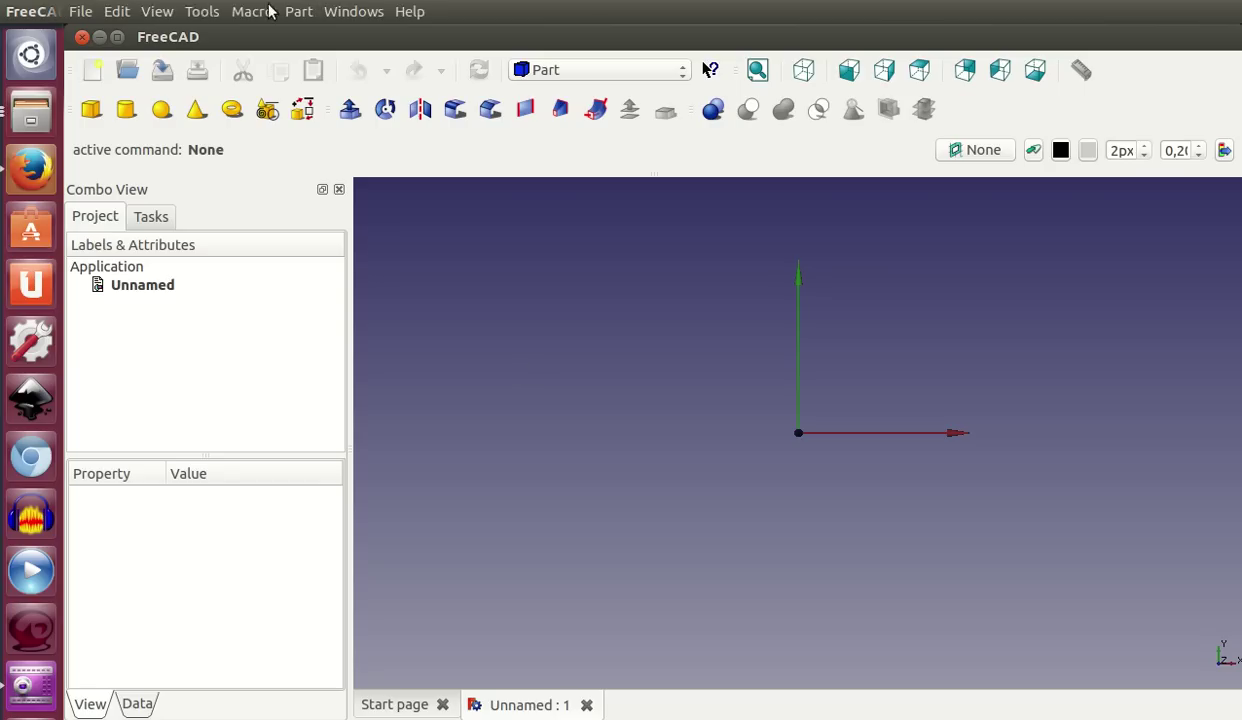
click(82, 11)
click(128, 194)
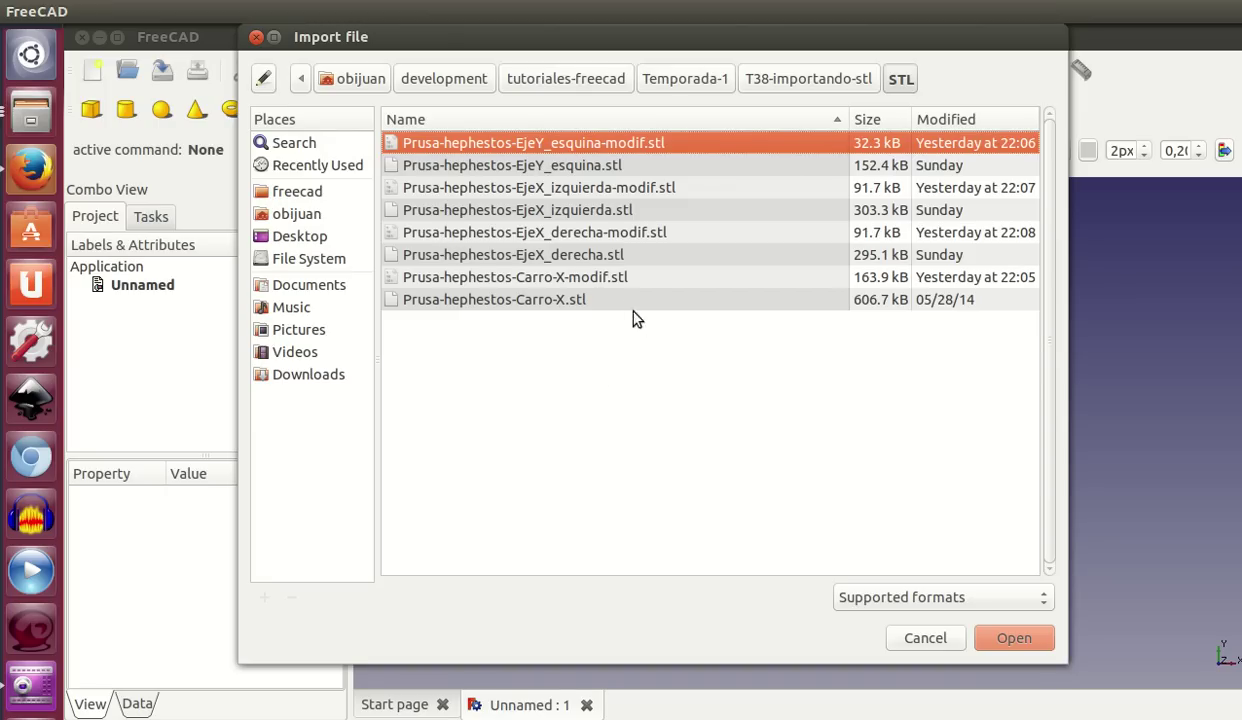
double_click(545, 299)
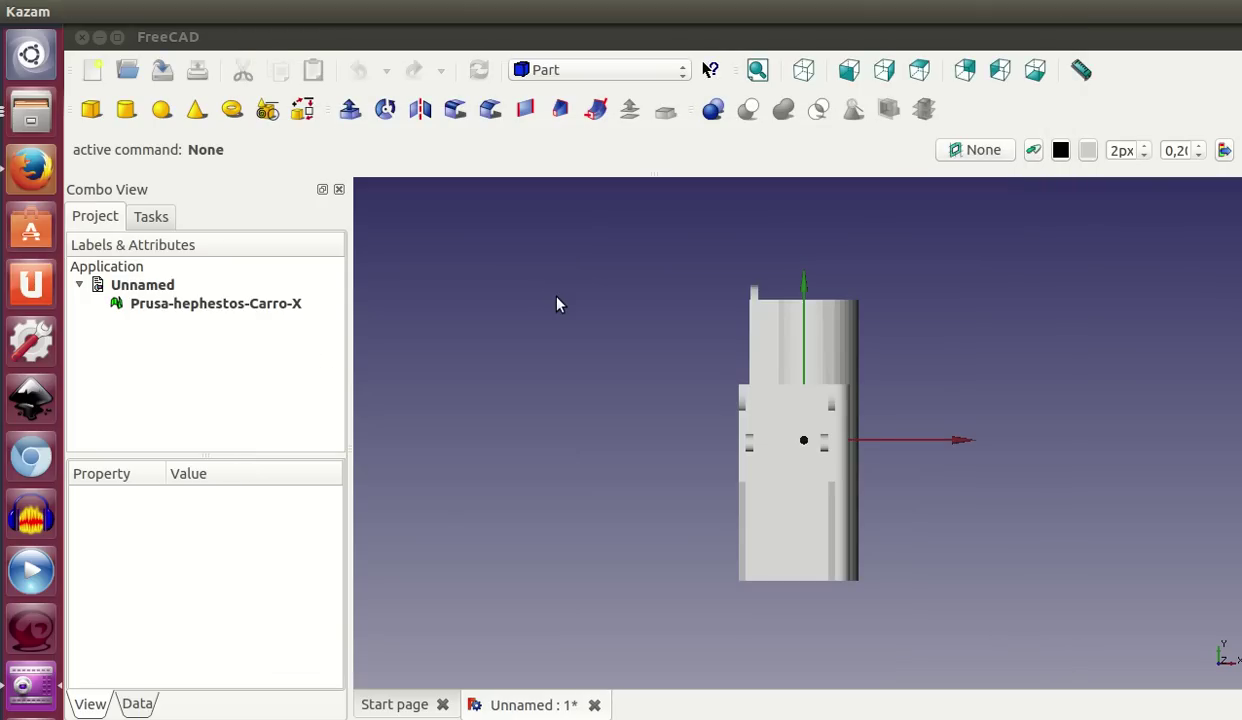
mouse_move(740, 546)
middle_down()
mouse_move(854, 396)
mouse_move(923, 480)
mouse_move(905, 474)
mouse_move(1017, 496)
mouse_move(942, 516)
mouse_move(984, 518)
middle_up()
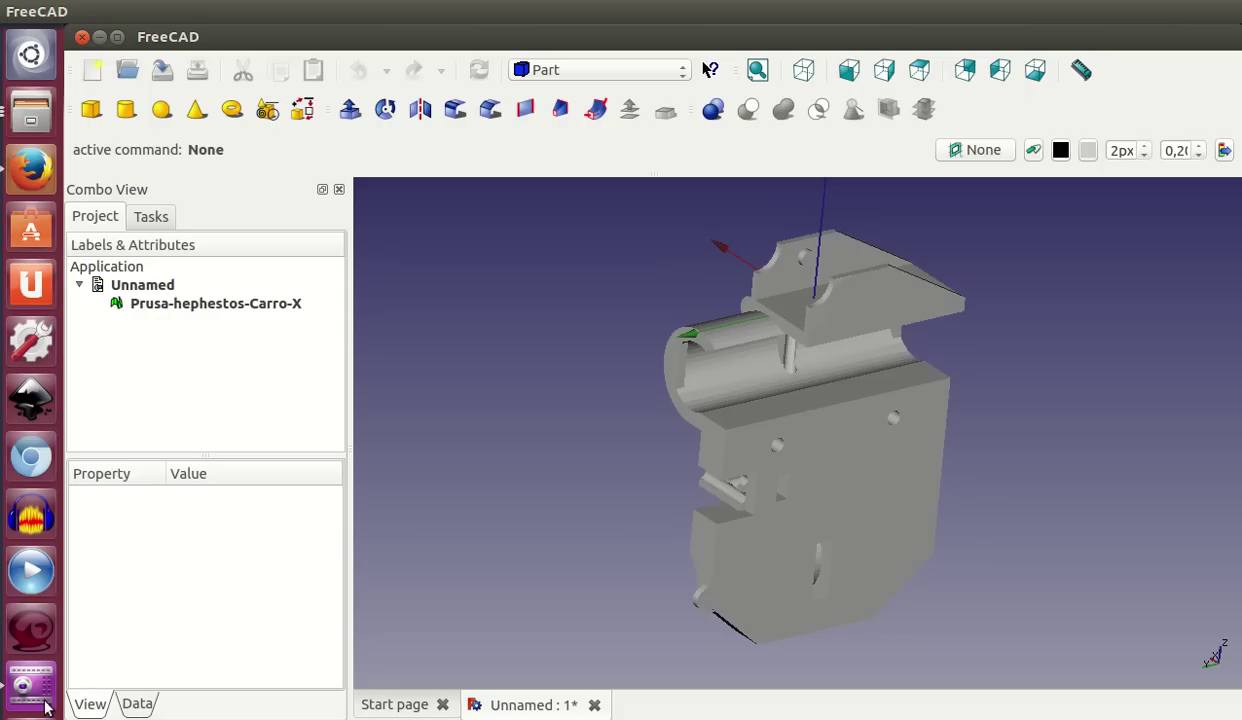
In Firefox, browse the Prusa i3 Hephestos wiki, then open the 'Diseño de piezas con Freecad' tutorial.
click(28, 174)
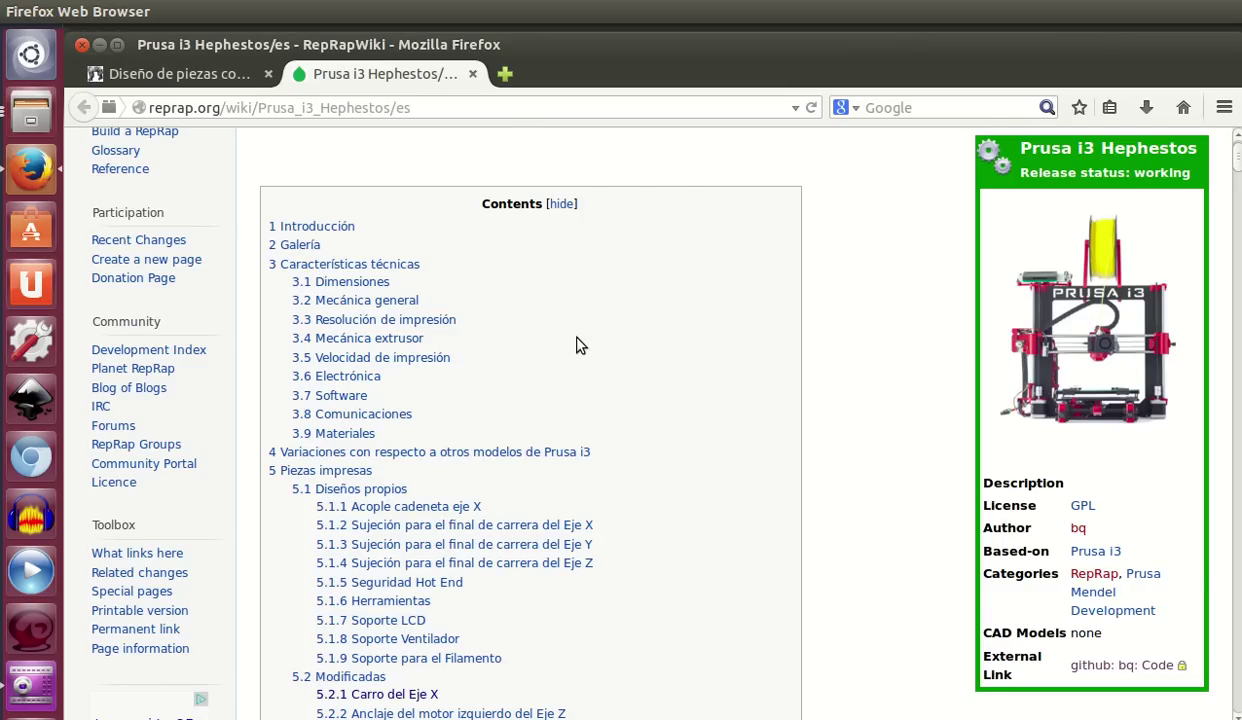
scroll(577, 345, up, 5)
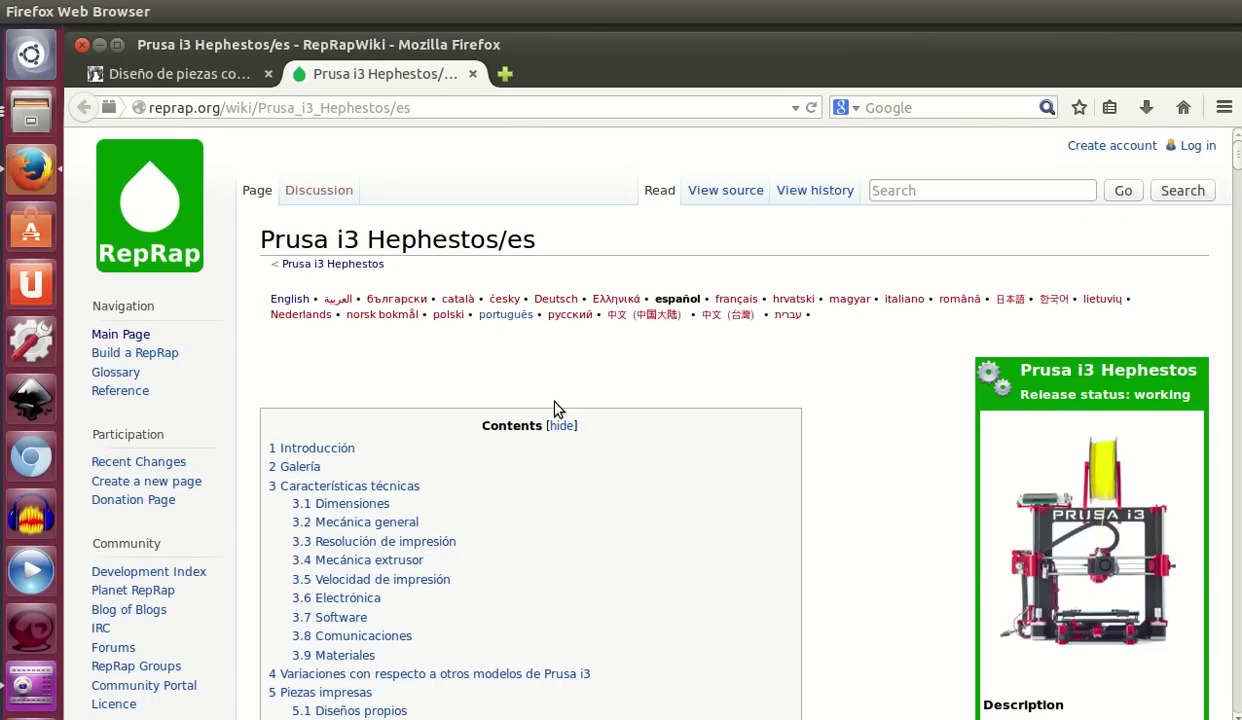
scroll(826, 446, down, 4)
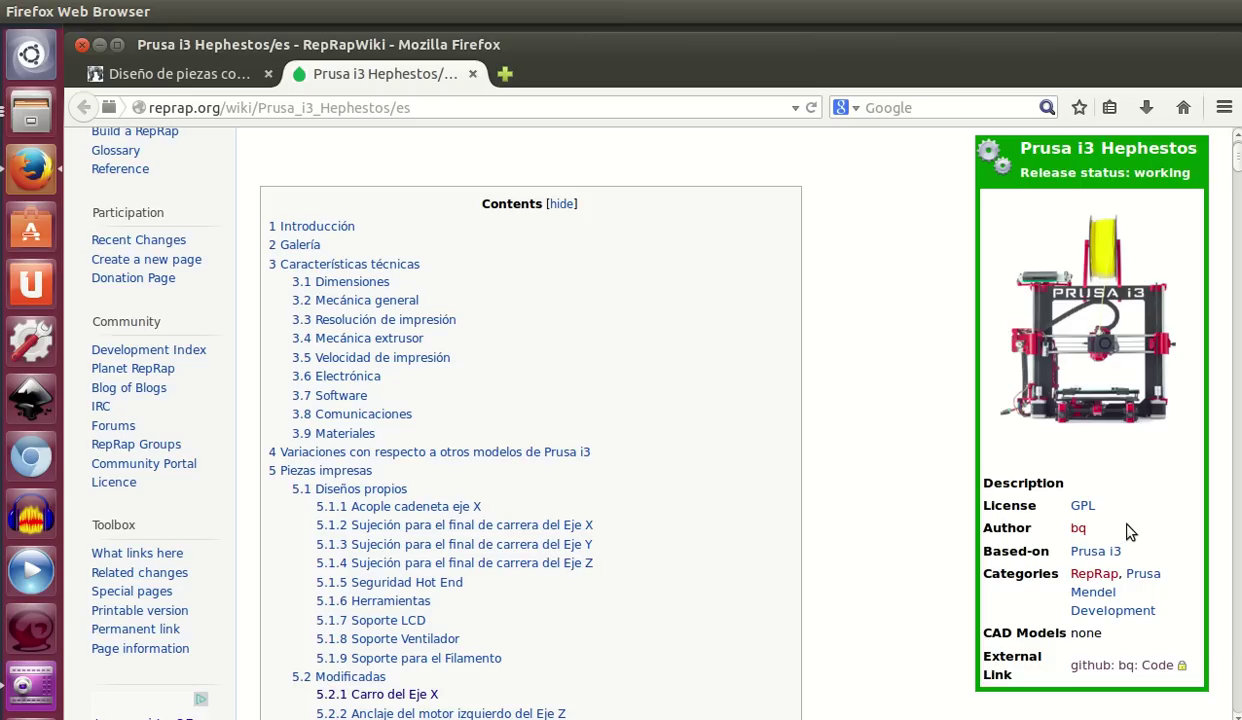
scroll(907, 561, up, 1)
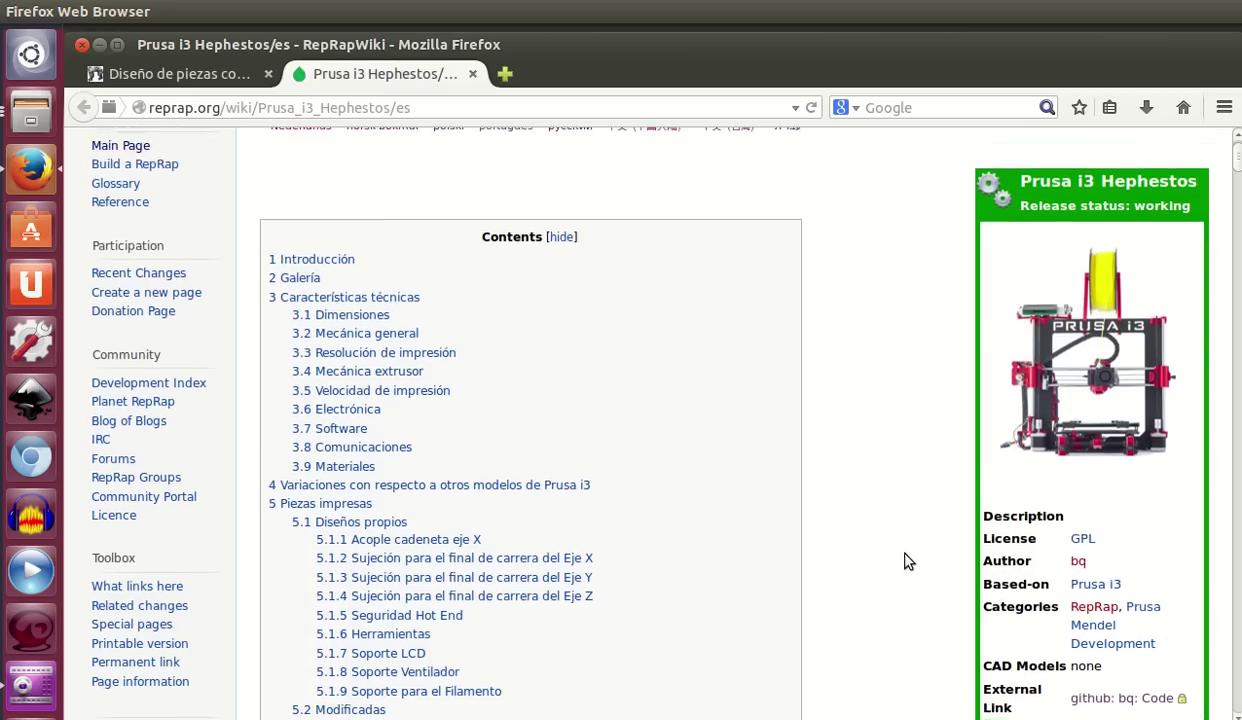
scroll(907, 561, up, 3)
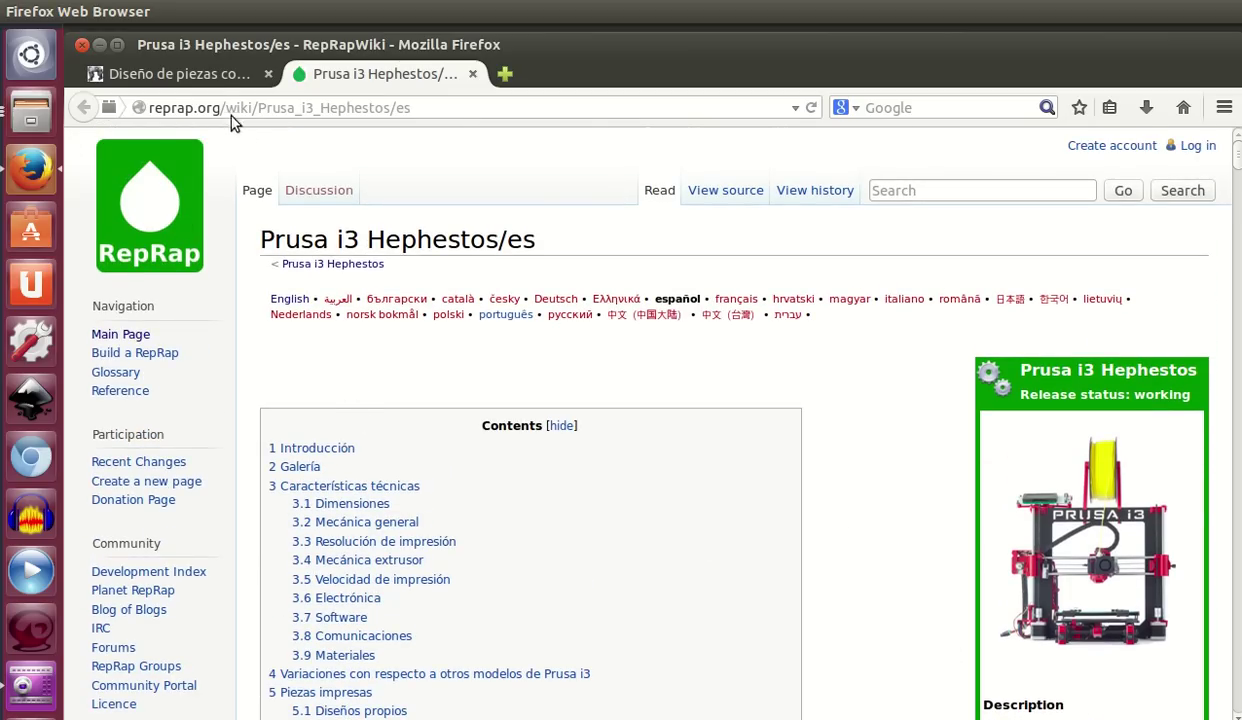
click(197, 75)
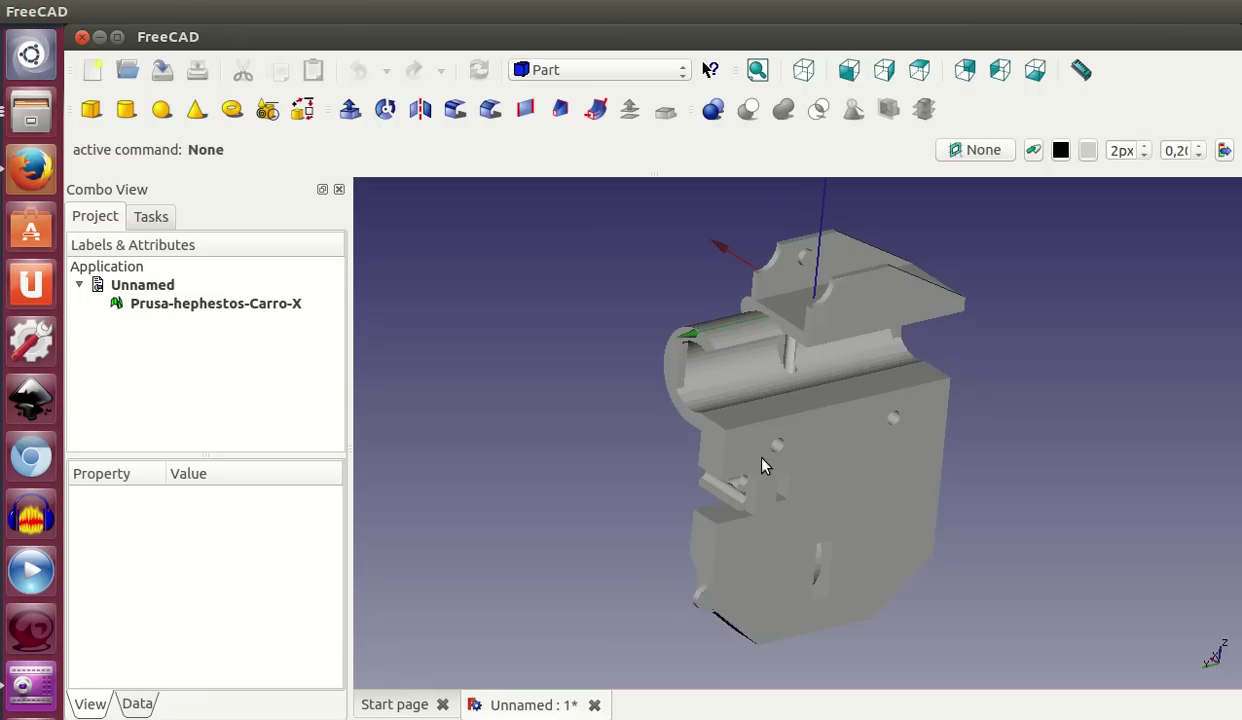
mouse_move(762, 466)
middle_down()
mouse_move(992, 449)
mouse_move(840, 398)
mouse_move(660, 482)
mouse_move(846, 478)
middle_up()
middle_drag(970, 432, 810, 478)
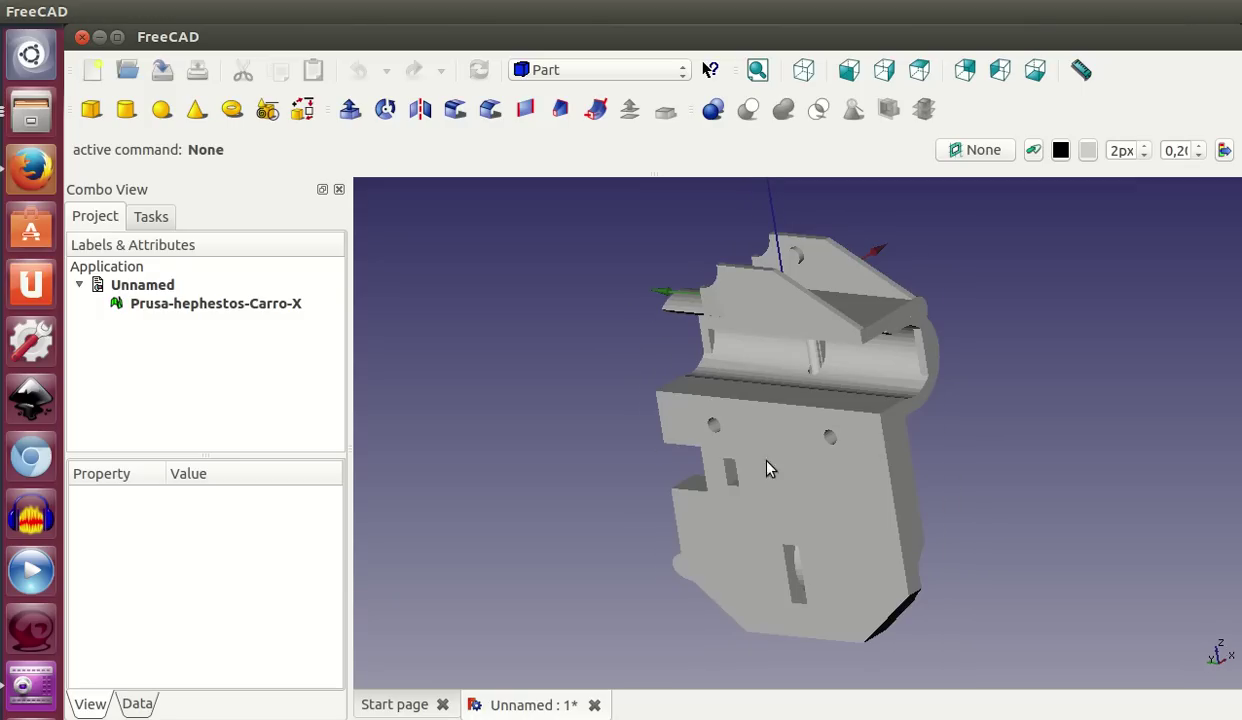
middle_drag(738, 487, 851, 462)
click(830, 442)
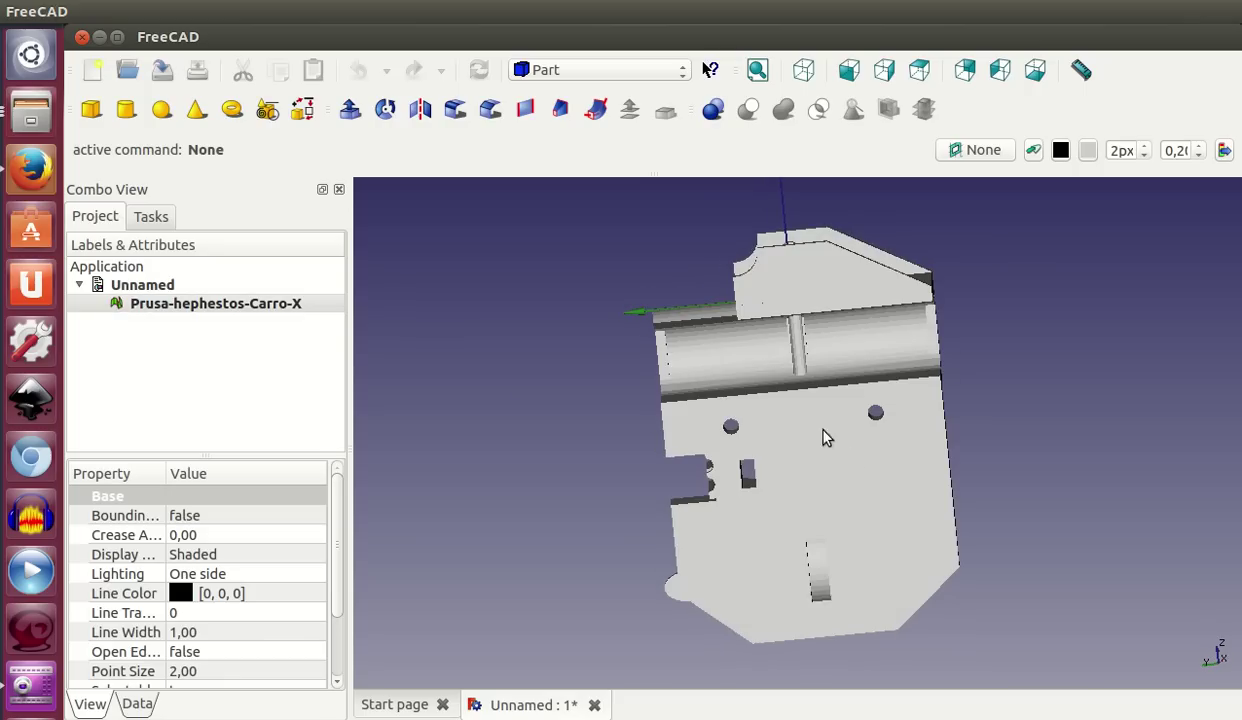
middle_drag(735, 437, 929, 421)
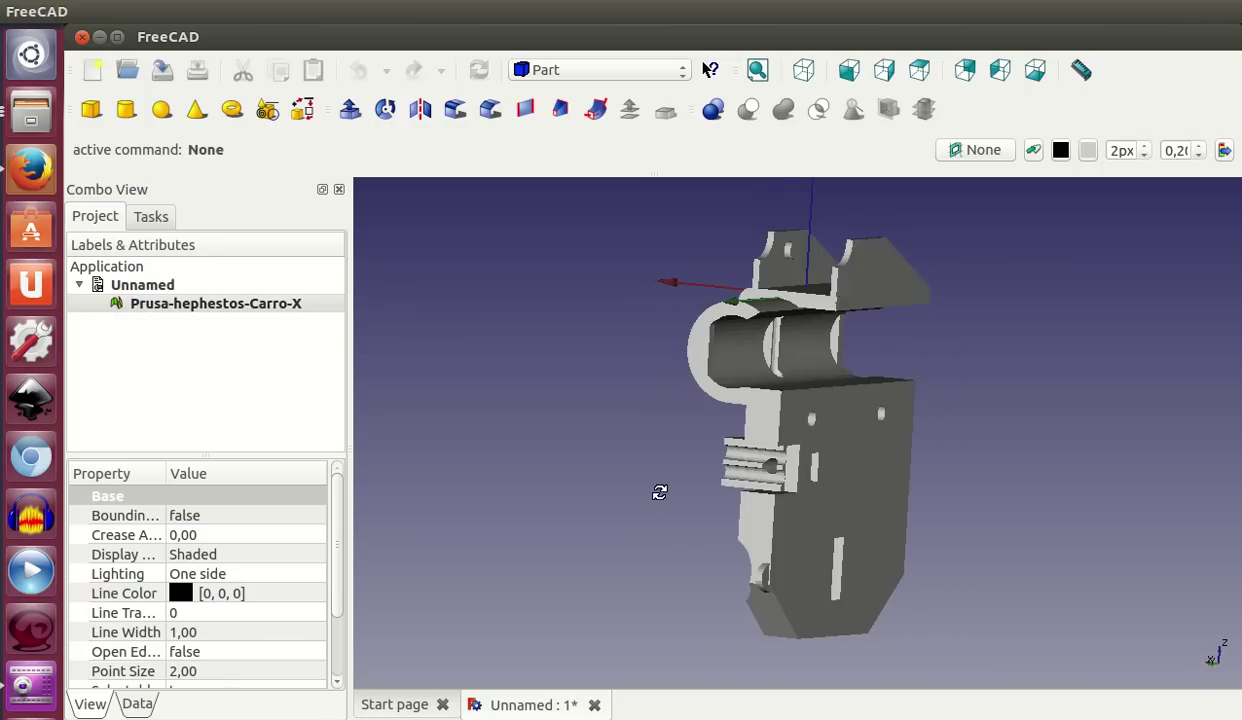
middle_drag(660, 493, 830, 400)
middle_drag(818, 457, 565, 455)
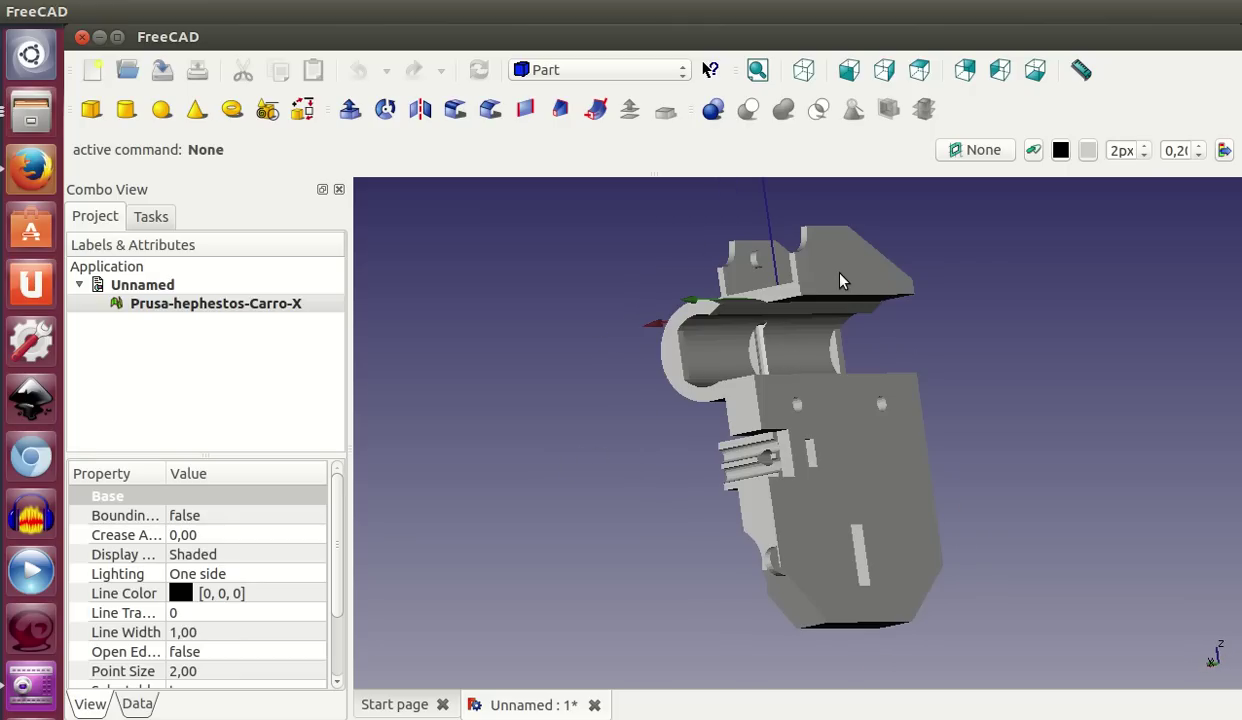
middle_drag(840, 281, 930, 343)
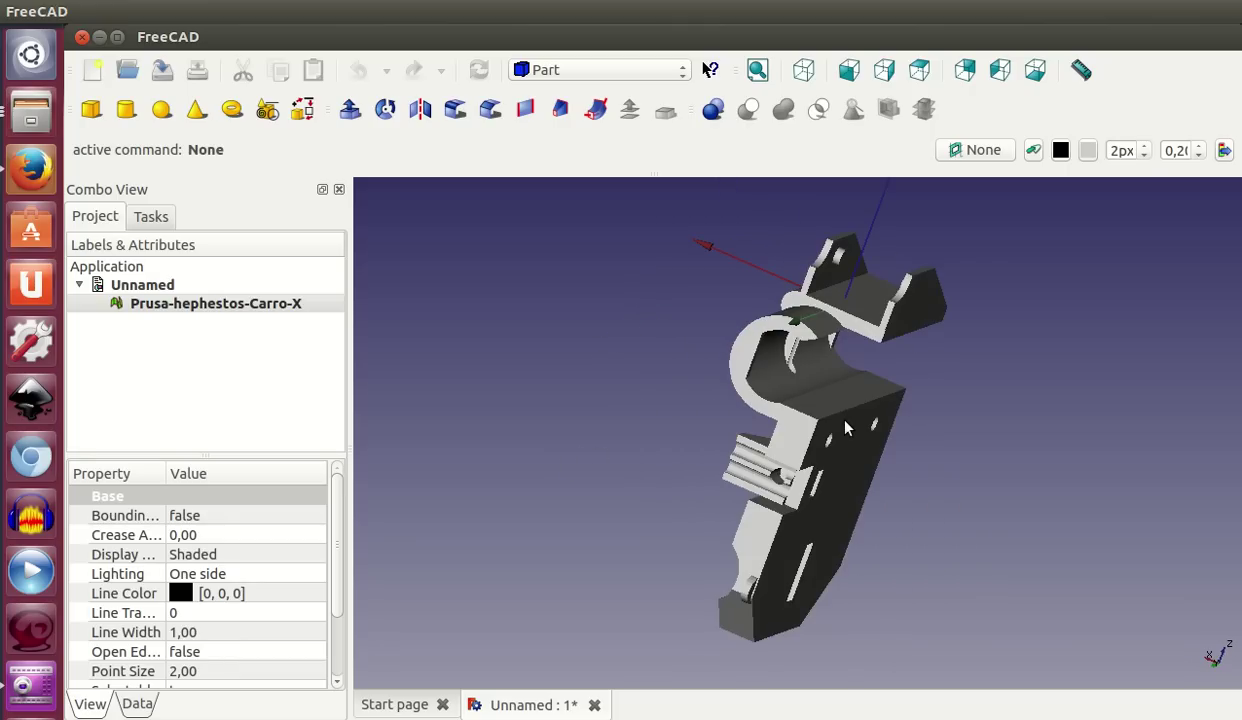
mouse_move(845, 428)
middle_down()
mouse_move(954, 437)
mouse_move(757, 435)
mouse_move(805, 446)
middle_up()
middle_drag(849, 394, 594, 349)
middle_drag(752, 408, 862, 474)
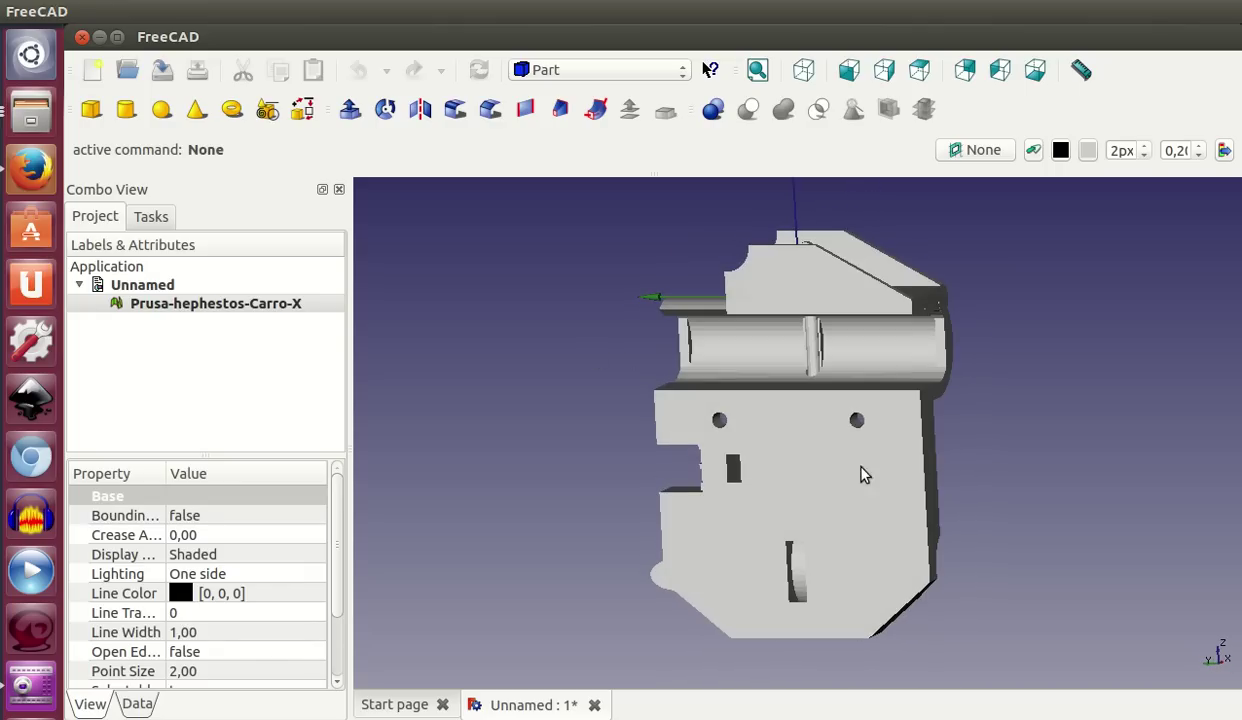
click(203, 303)
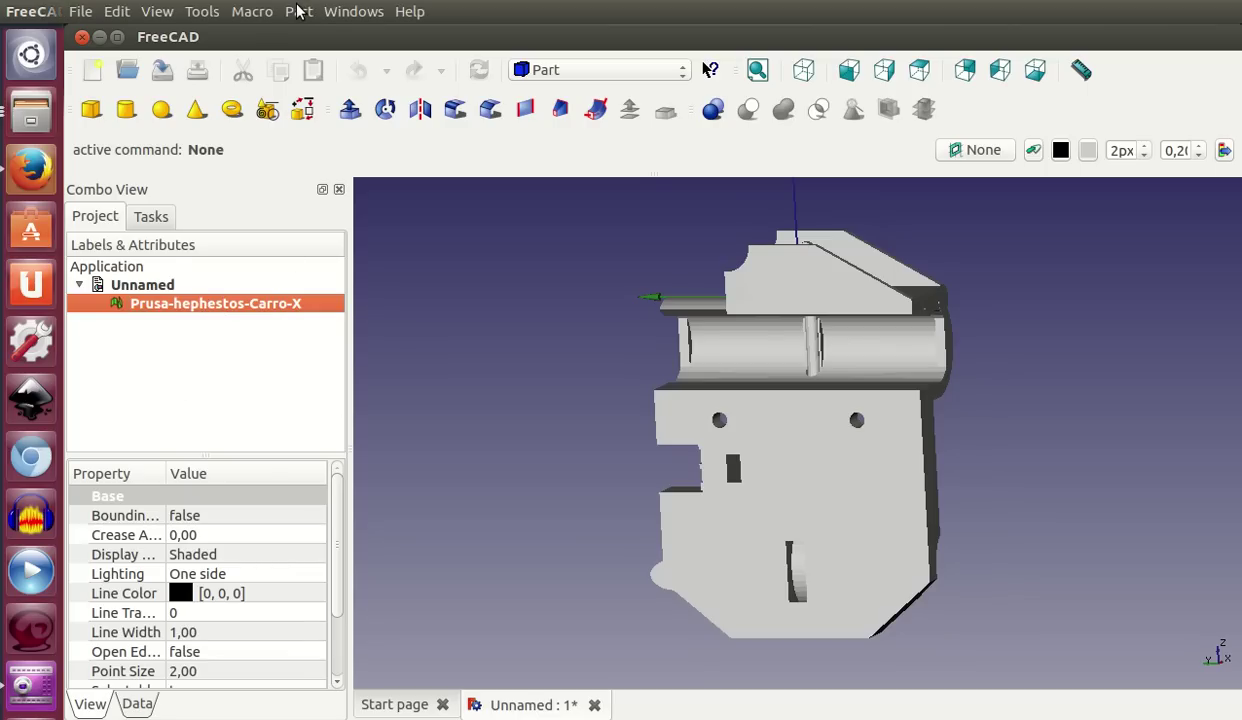
Create a Part shape from the imported mesh with sewing tolerance 0,10.
click(300, 11)
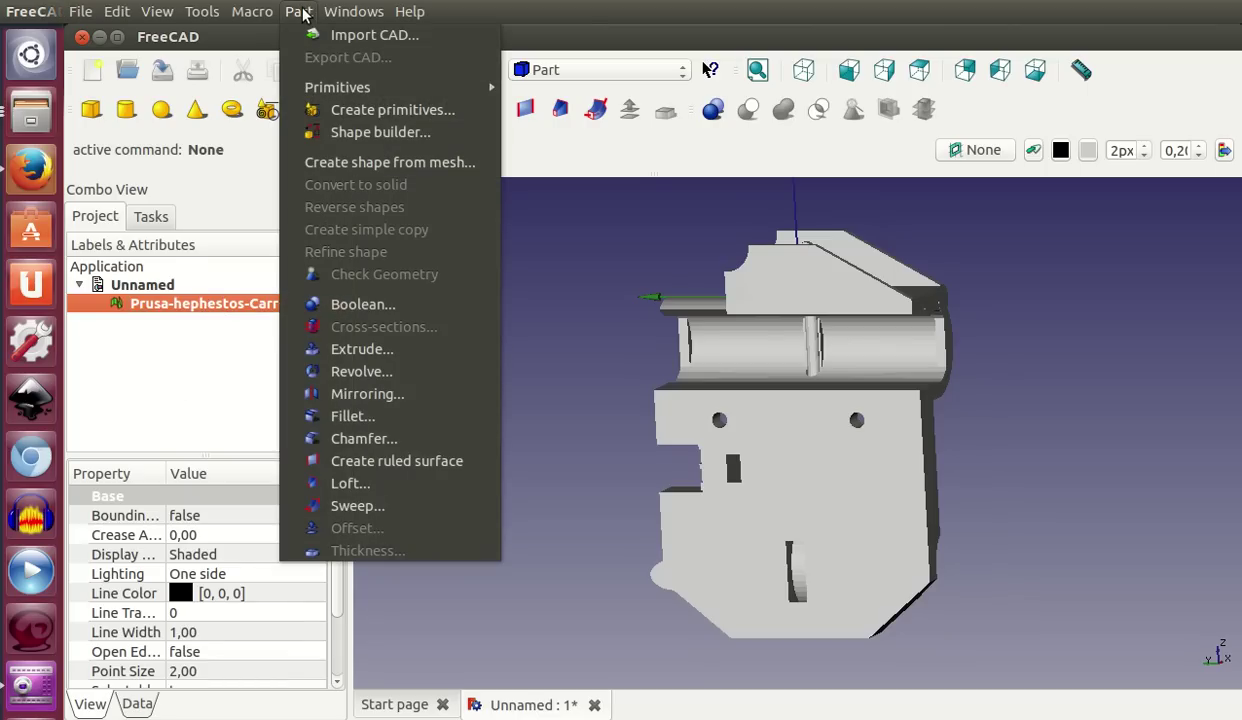
click(199, 303)
click(207, 304)
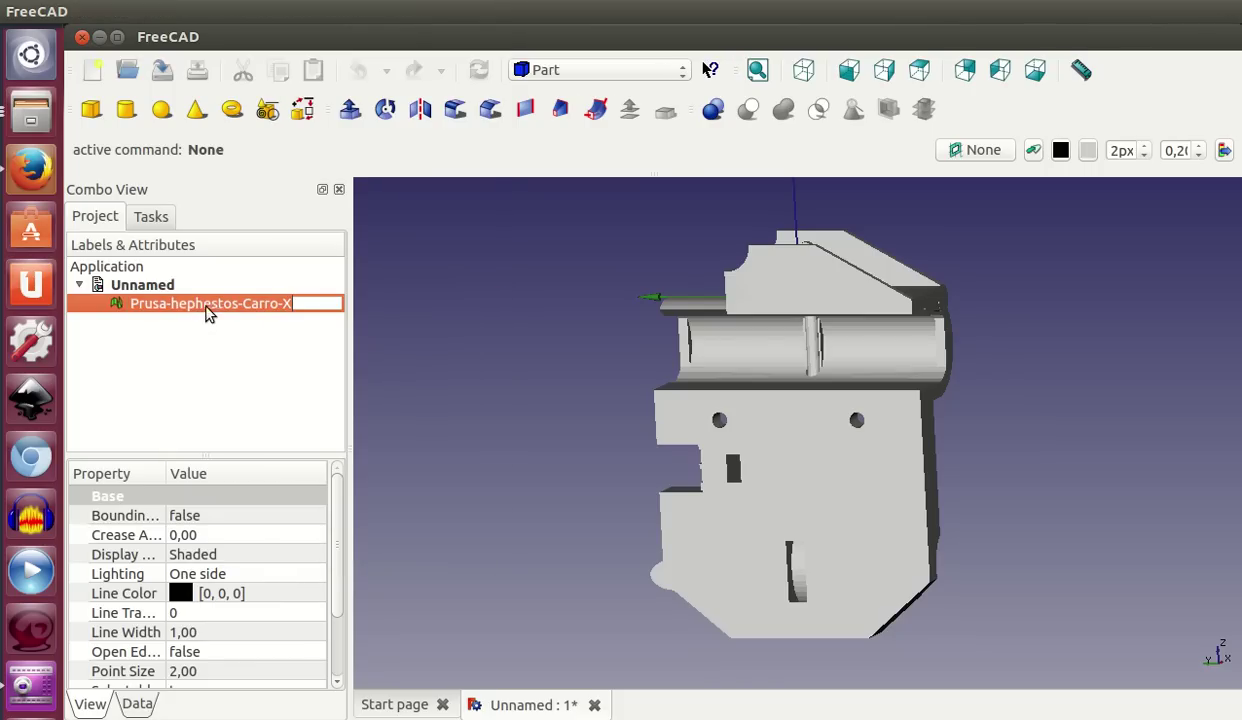
click(330, 322)
click(284, 305)
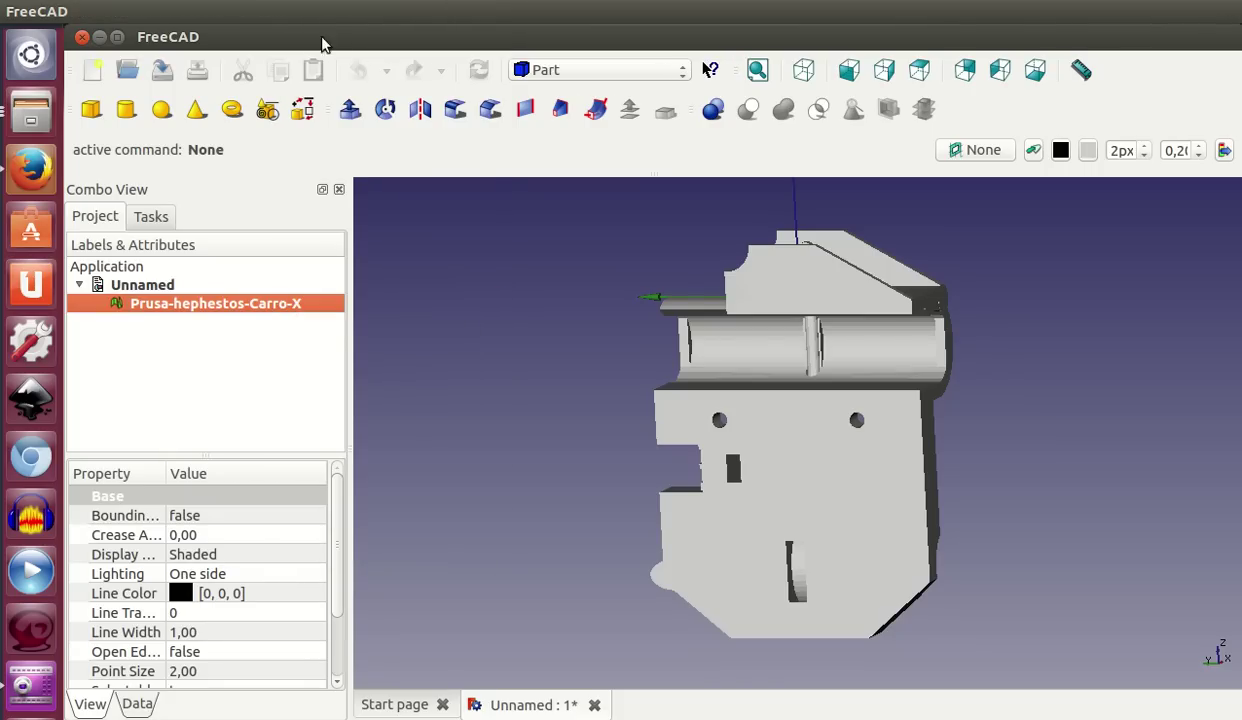
click(303, 11)
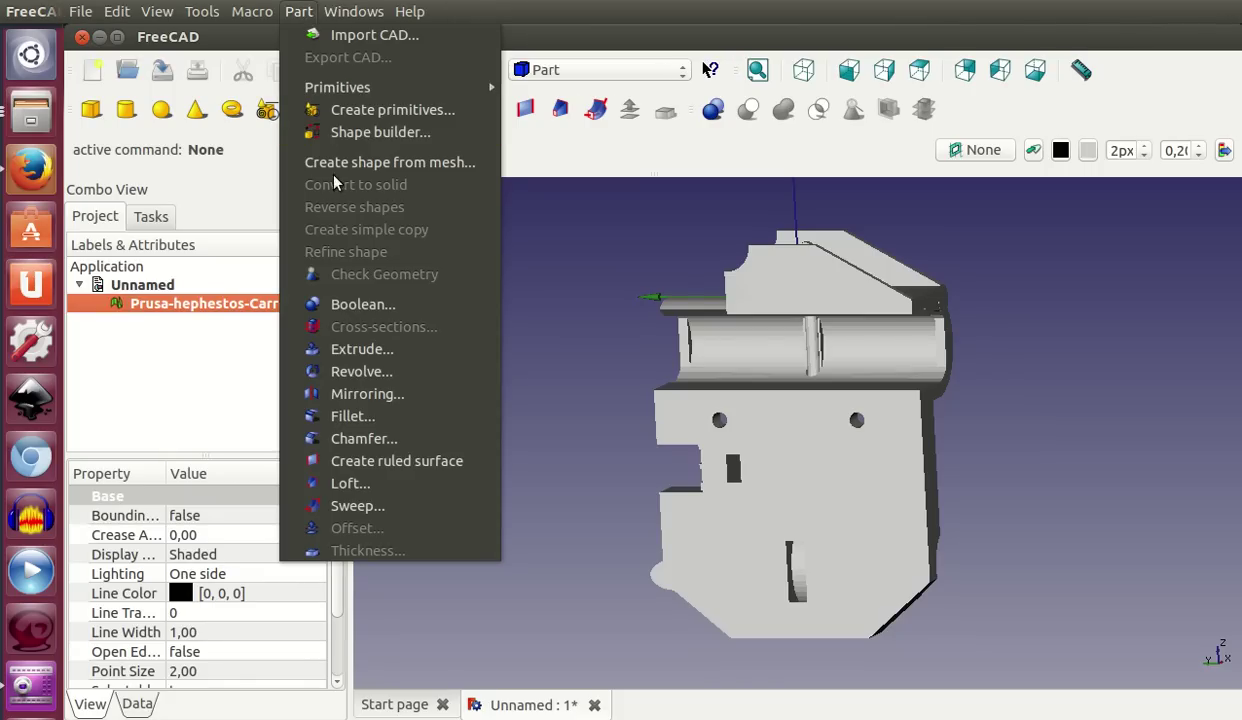
click(456, 166)
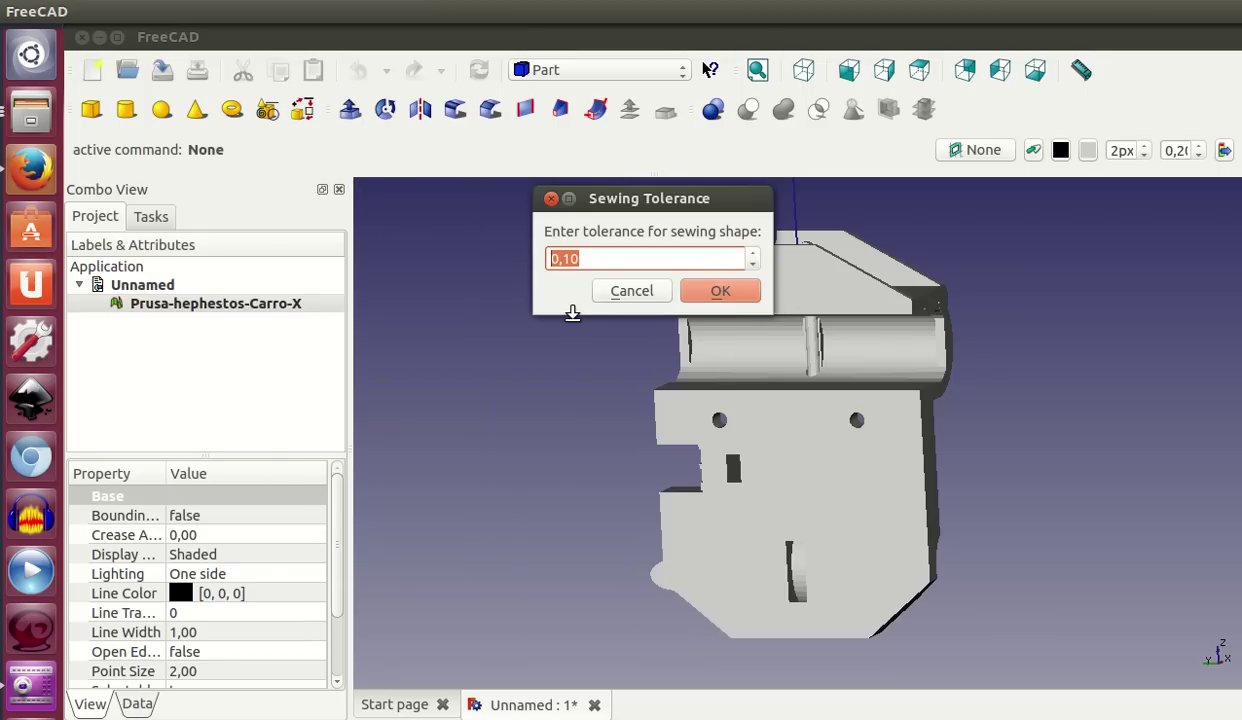
click(705, 290)
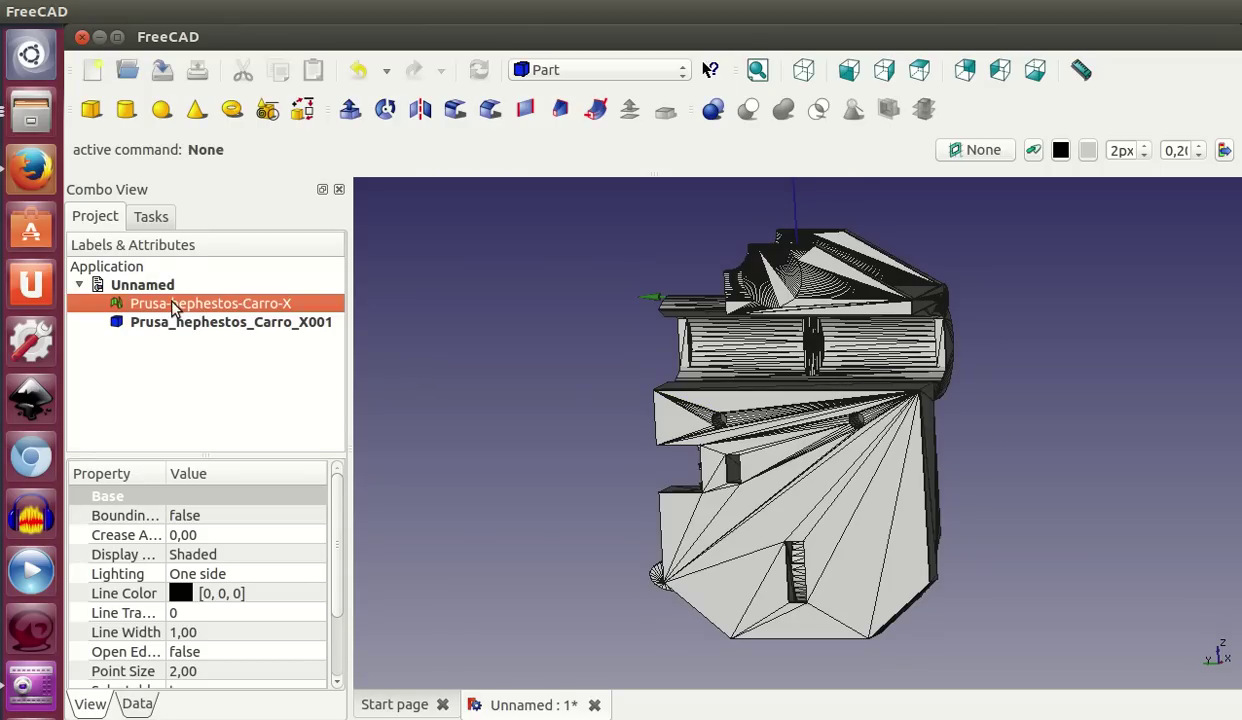
Hide the original mesh and orbit to inspect the new shape's faces.
key(space)
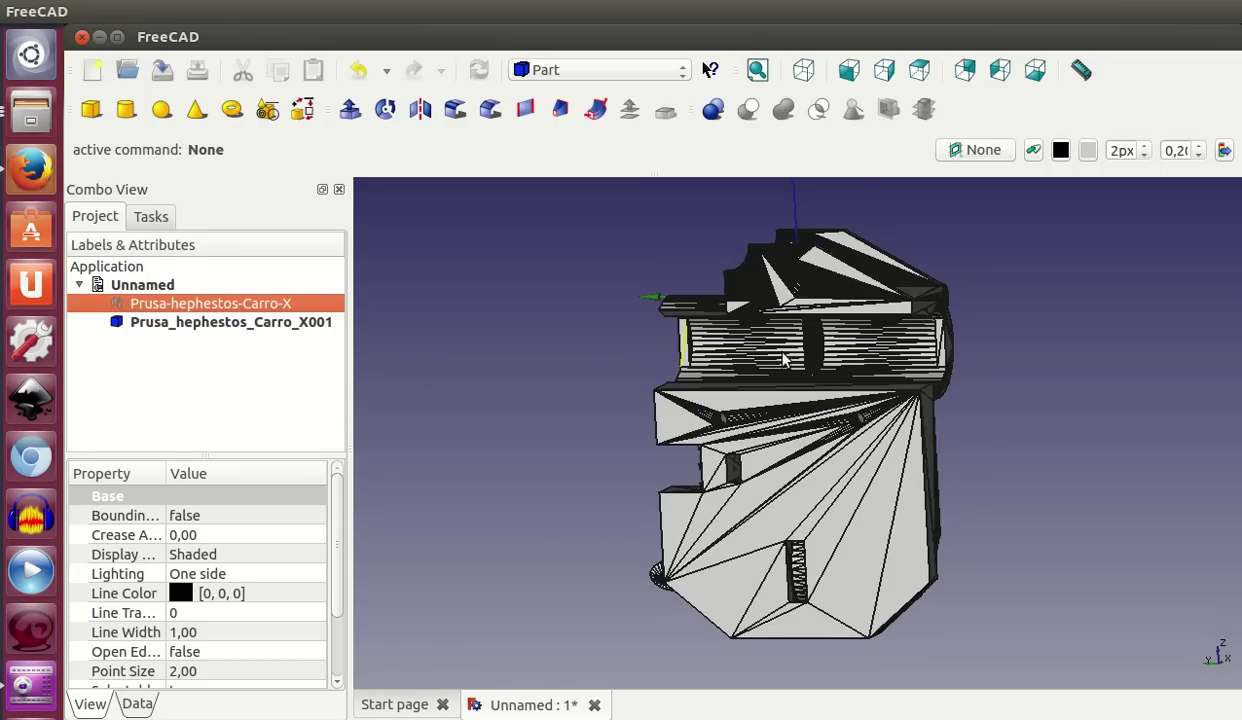
mouse_move(1081, 421)
middle_down()
mouse_move(630, 398)
mouse_move(943, 457)
mouse_move(790, 452)
middle_up()
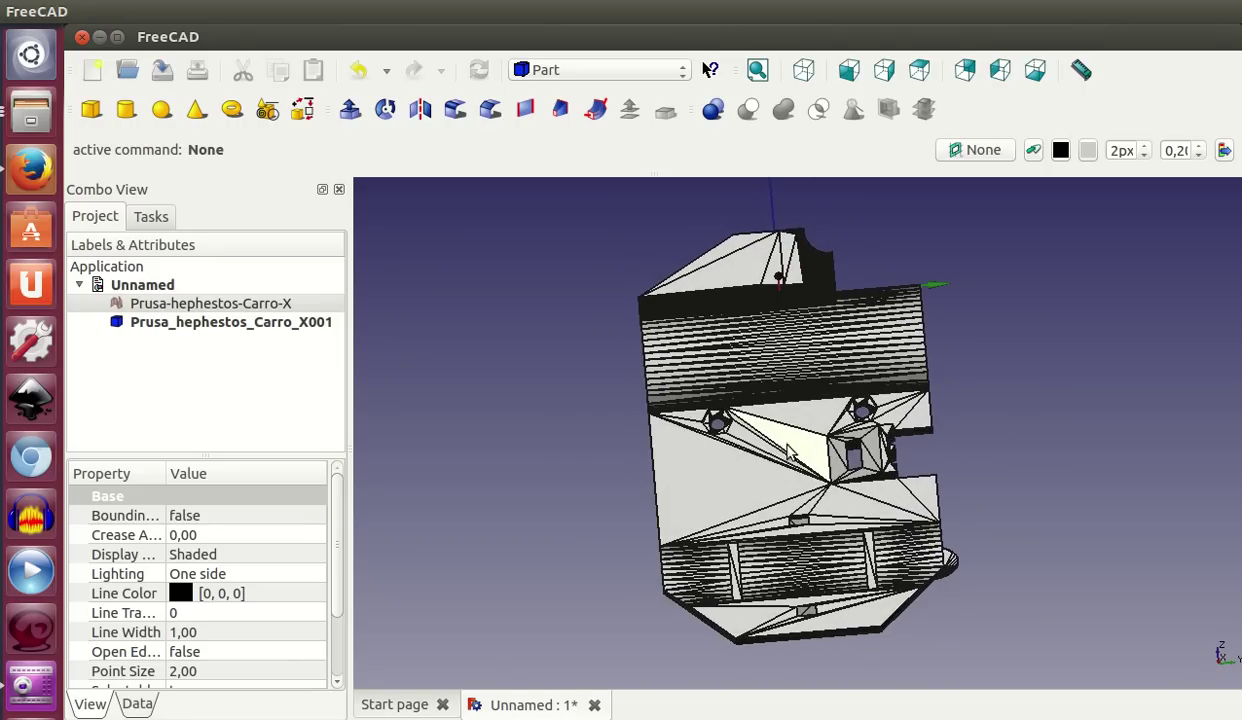
mouse_move(1005, 355)
middle_down()
mouse_move(1013, 418)
mouse_move(1001, 441)
mouse_move(853, 428)
middle_up()
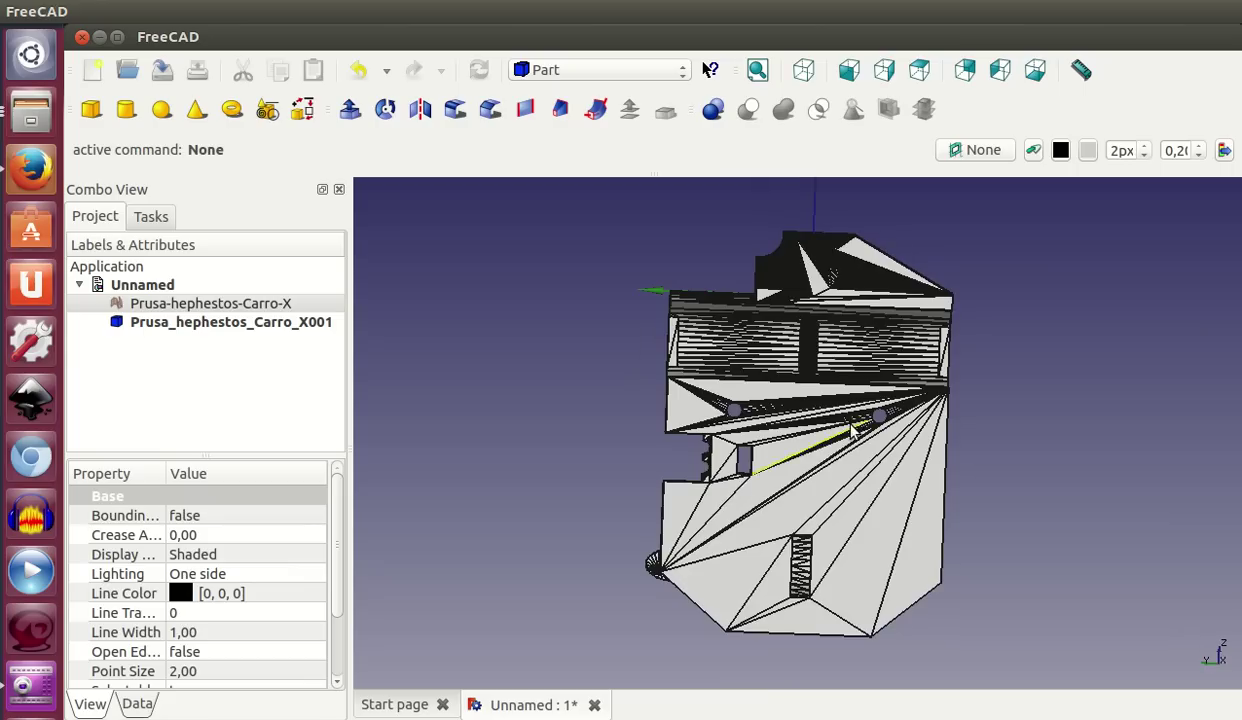
Convert Prusa_hephestos_Carro_X001 into a solid, hide the shape, and orbit around the new solid.
click(249, 325)
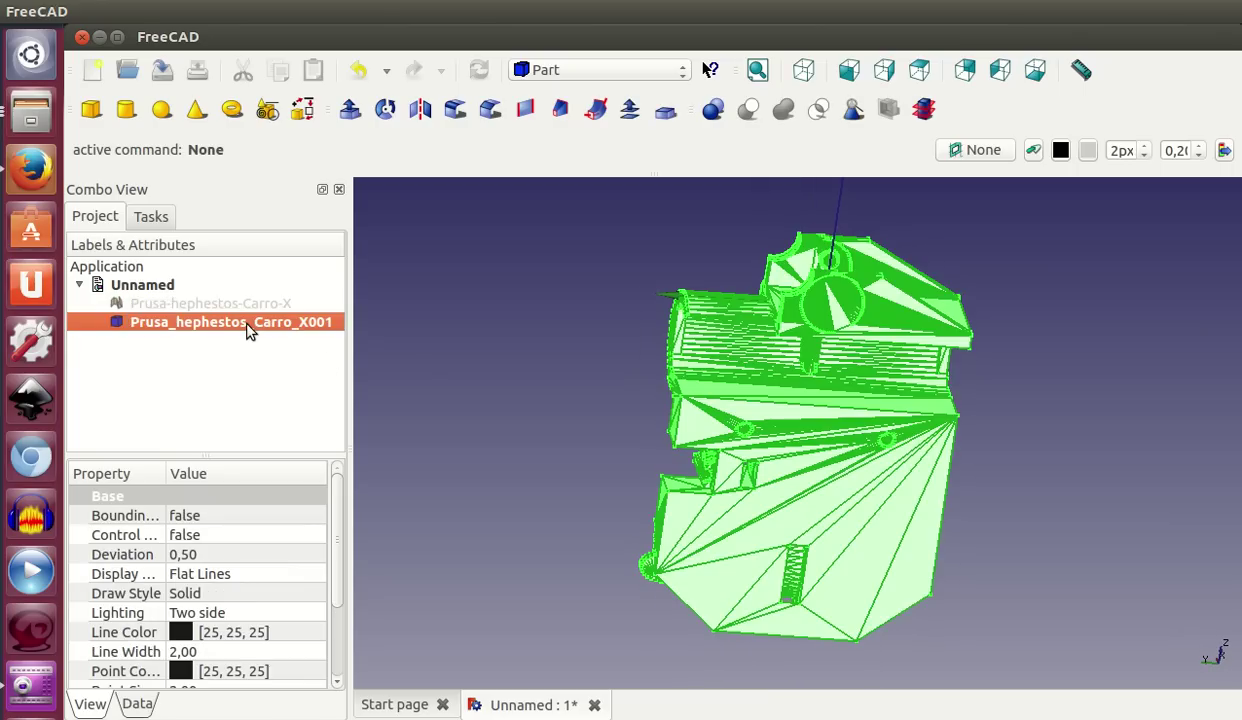
click(300, 11)
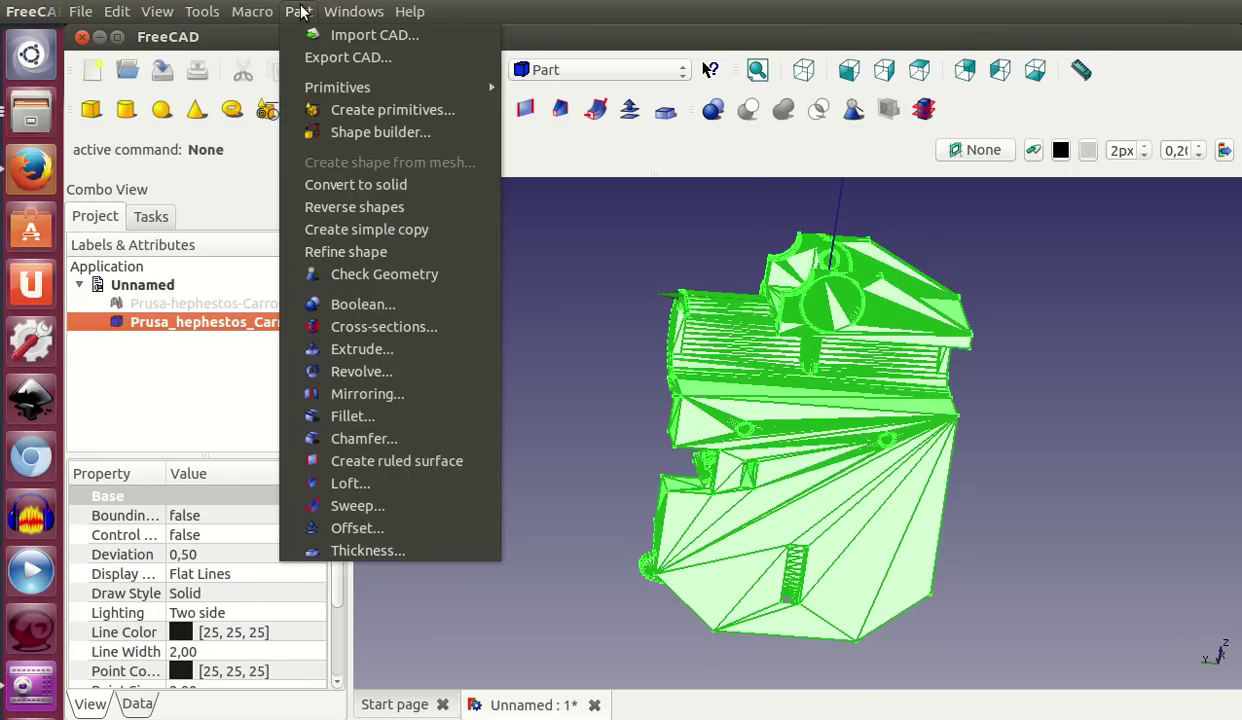
click(345, 188)
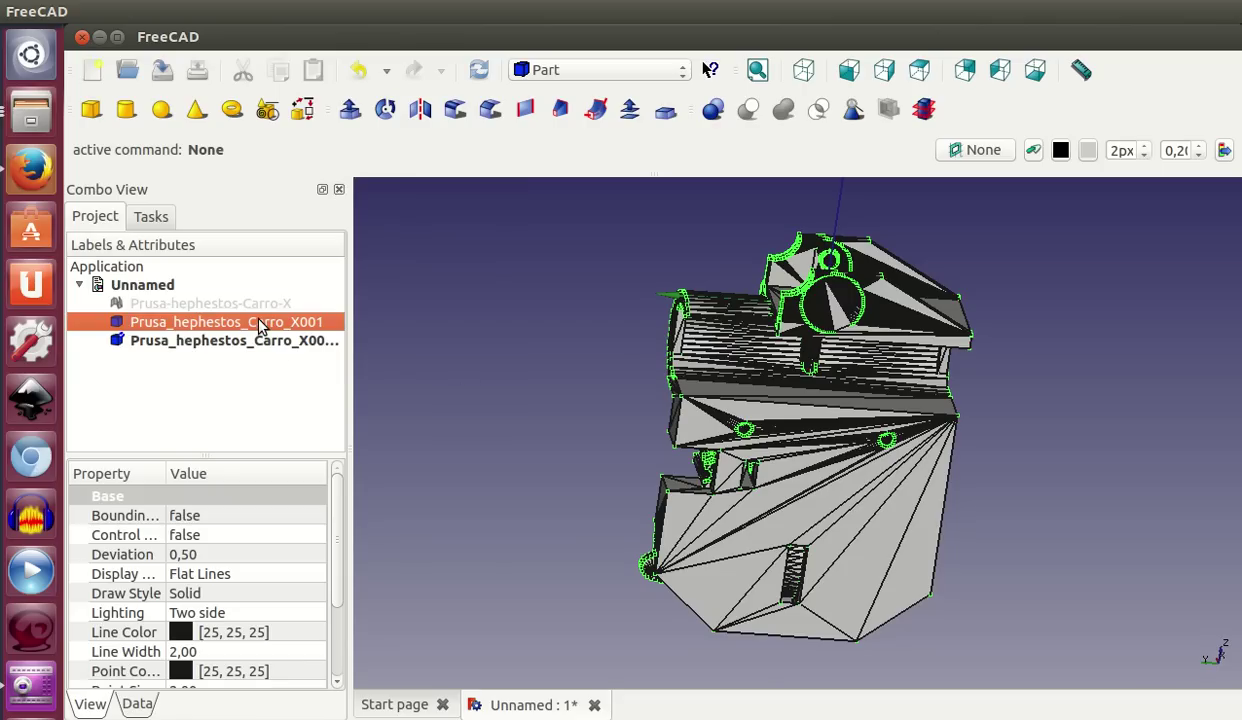
key(space)
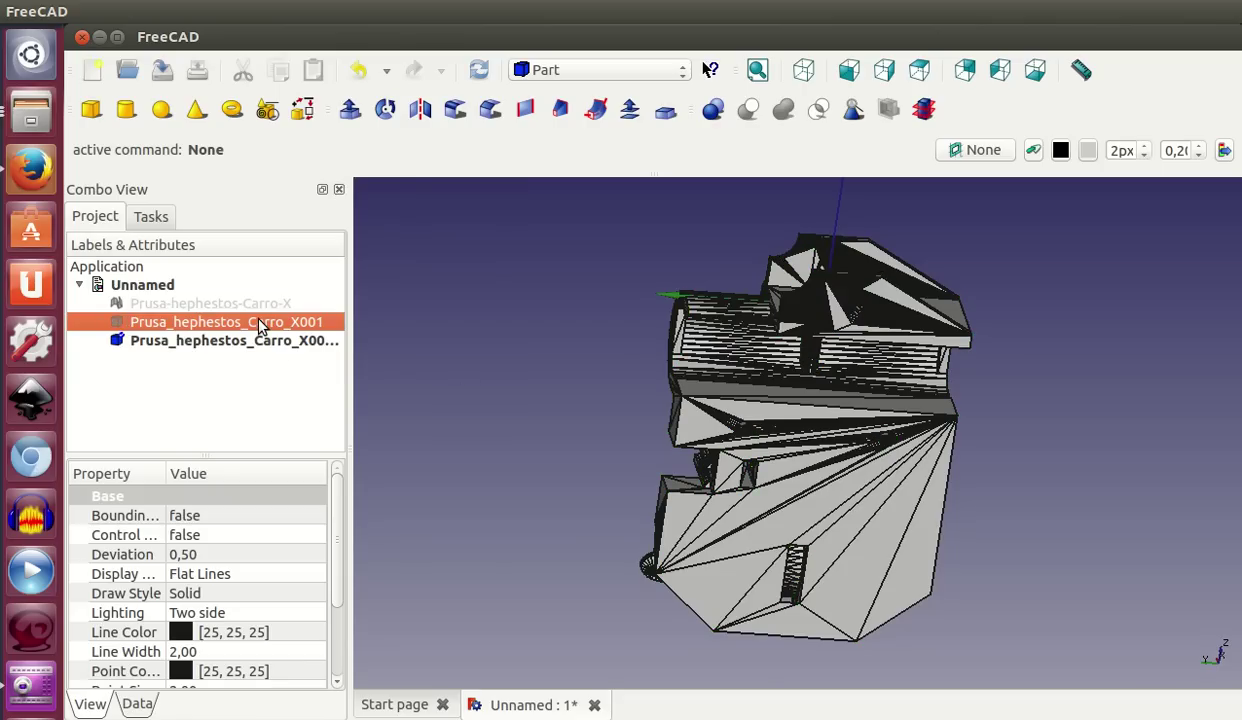
click(222, 340)
mouse_move(592, 425)
mouse_down()
mouse_move(779, 346)
mouse_move(535, 388)
mouse_up()
middle_drag(778, 432, 593, 430)
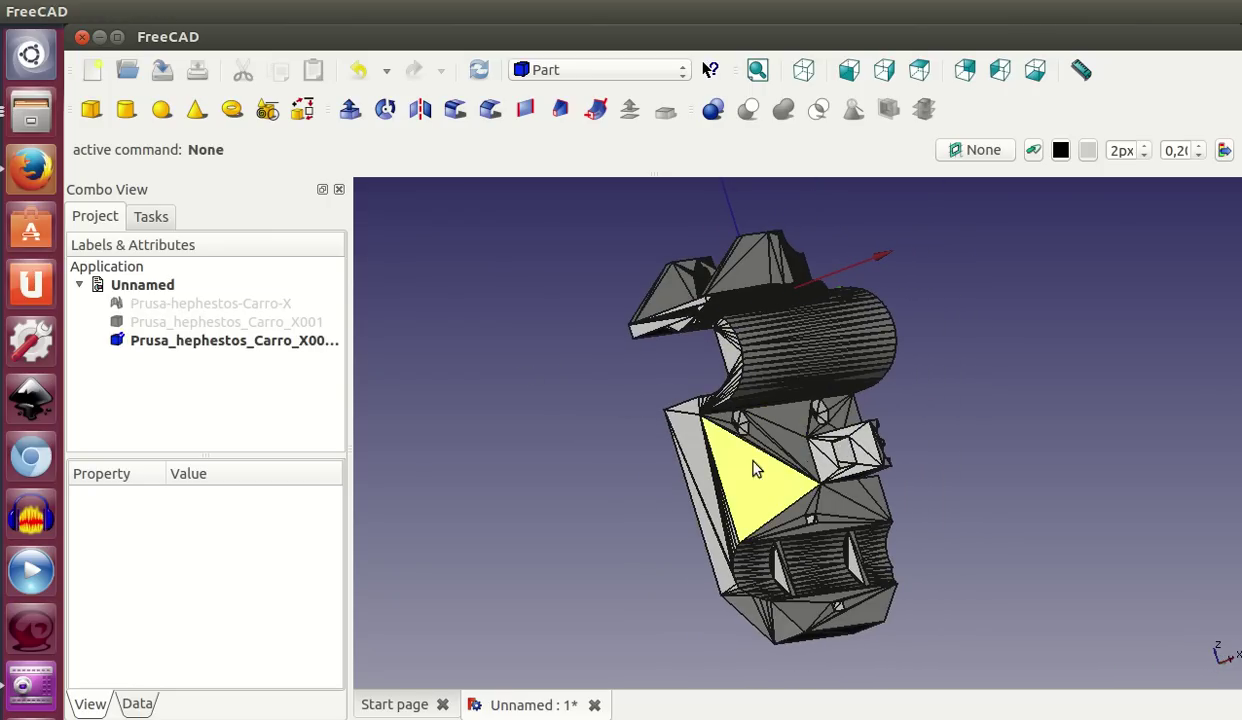
middle_drag(938, 503, 735, 448)
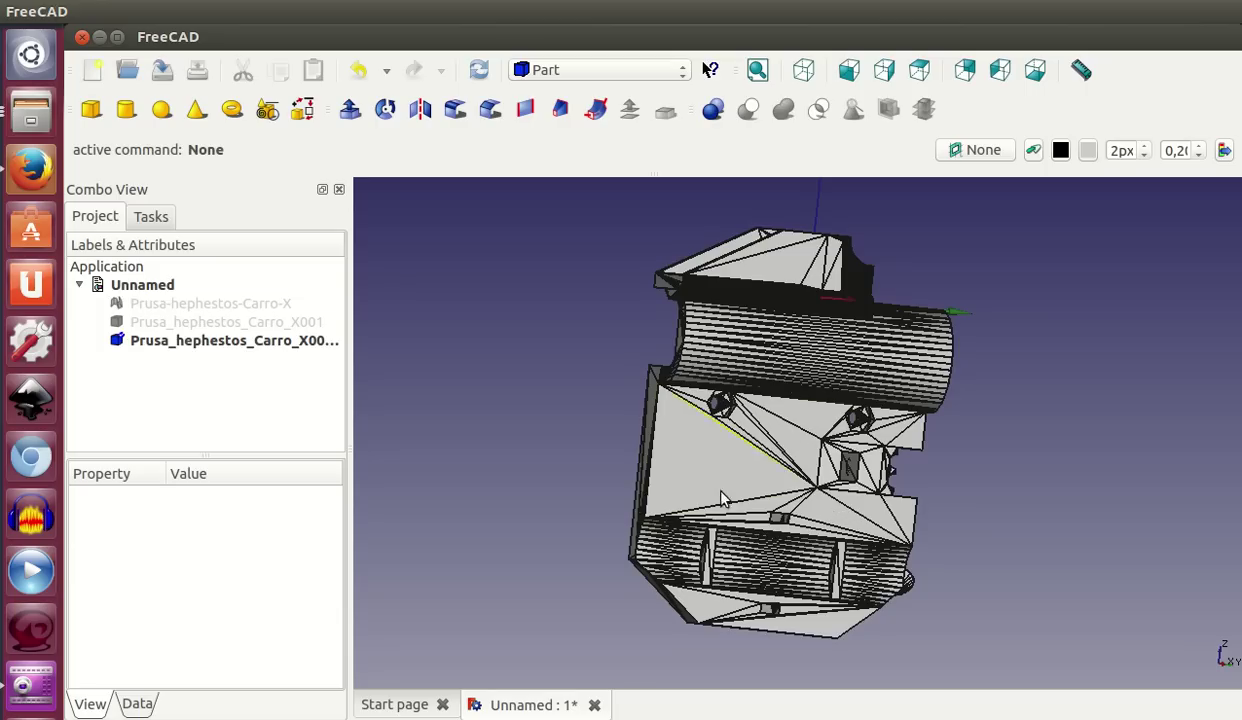
middle_drag(1028, 421, 565, 452)
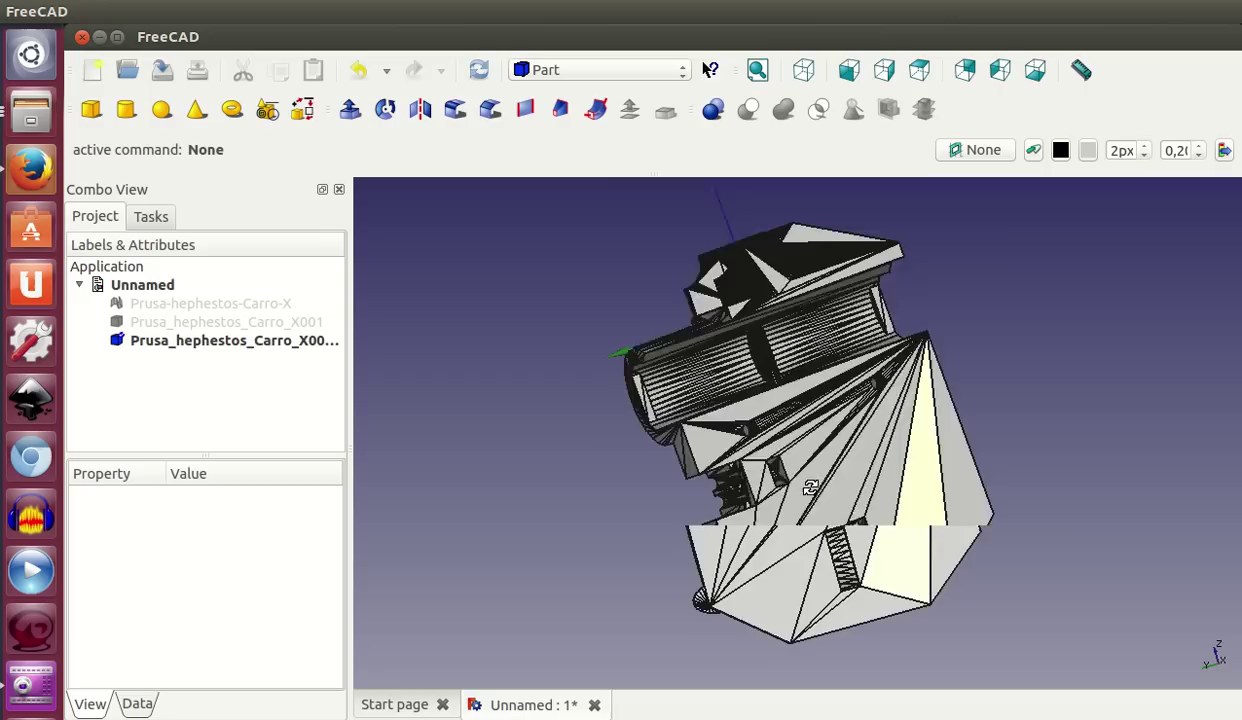
Apply Refine shape to the carriage solid to merge its triangles into flat faces.
click(315, 341)
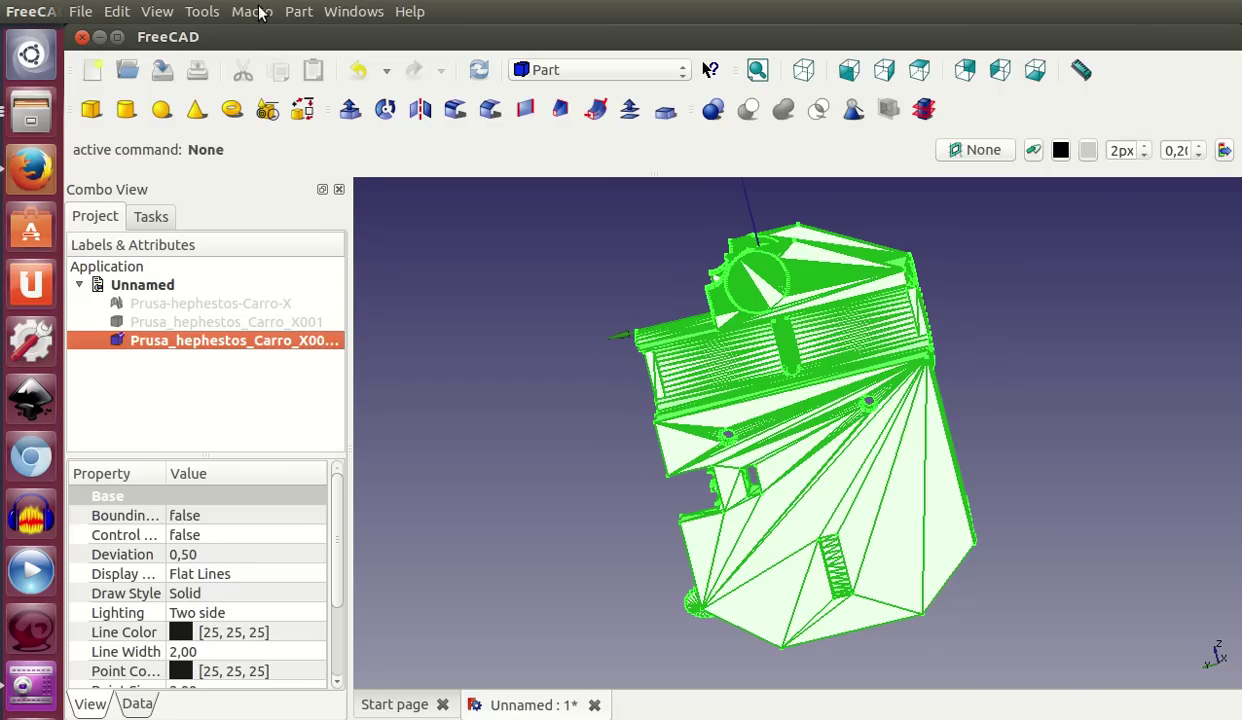
click(293, 14)
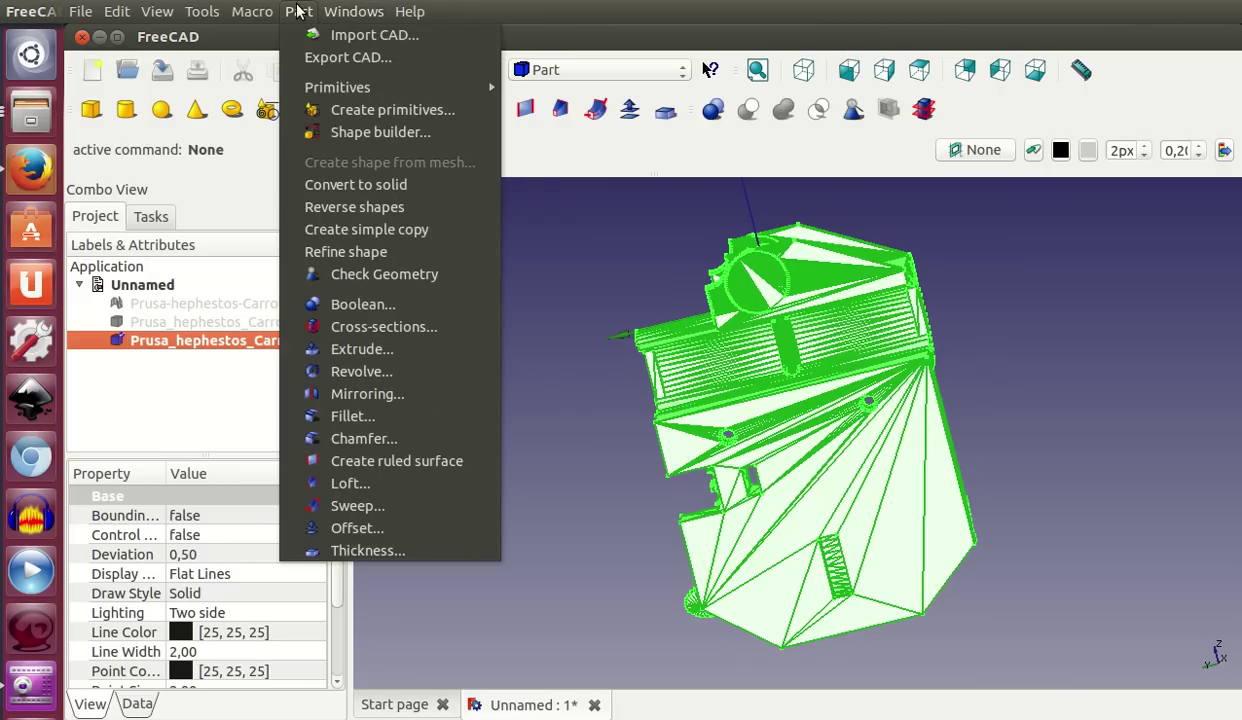
click(368, 256)
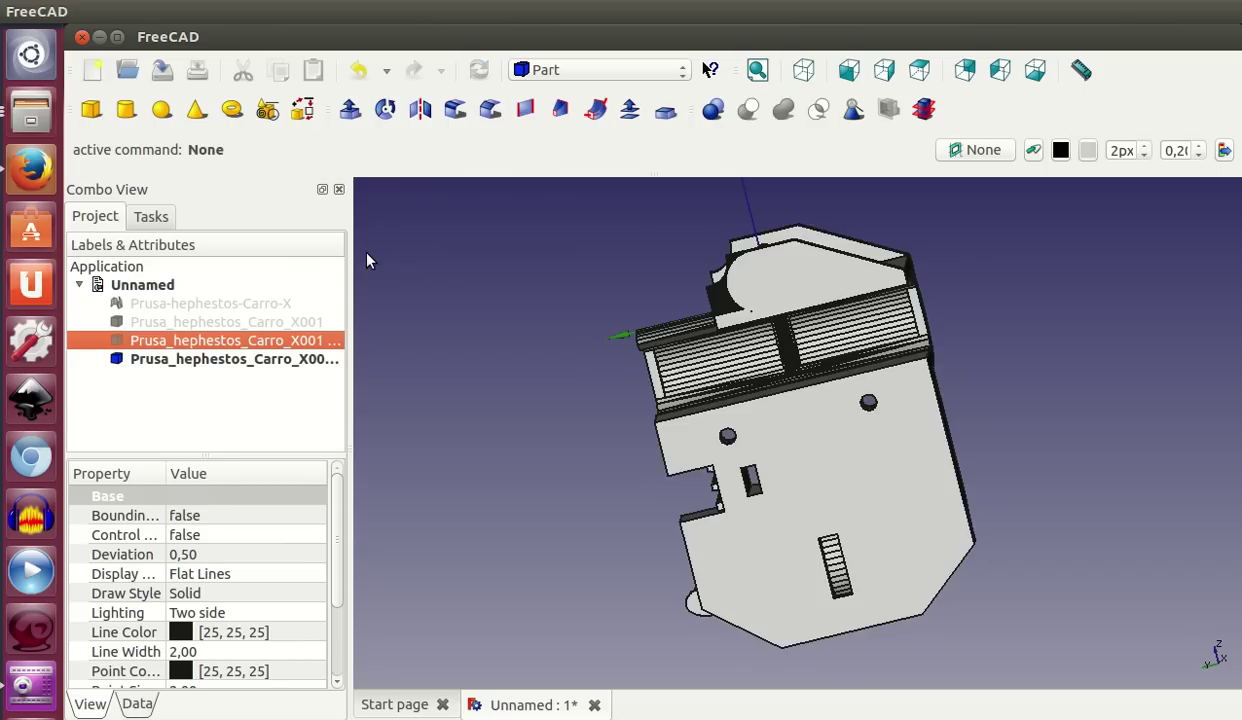
Snap the view to the left side and select the upper block's flat face.
mouse_move(567, 449)
middle_down()
mouse_move(790, 519)
mouse_move(527, 438)
mouse_move(690, 510)
mouse_move(649, 491)
middle_up()
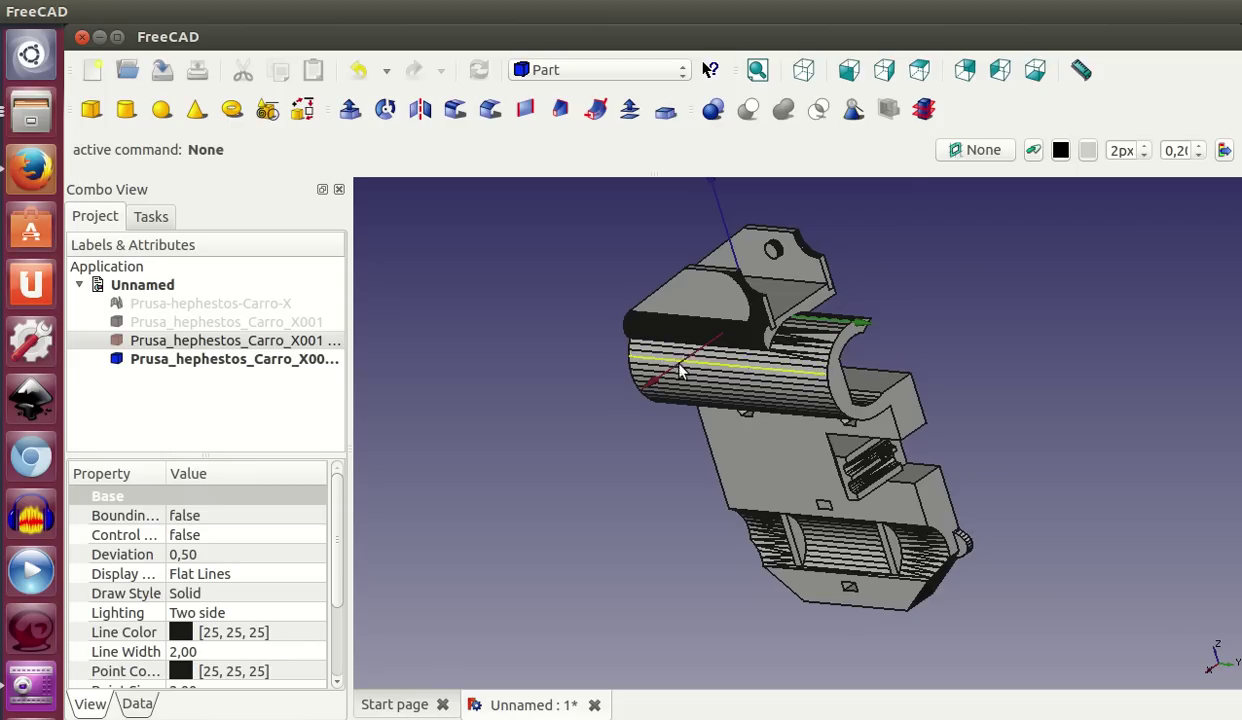
mouse_move(966, 481)
middle_down()
mouse_move(726, 371)
mouse_move(980, 491)
middle_up()
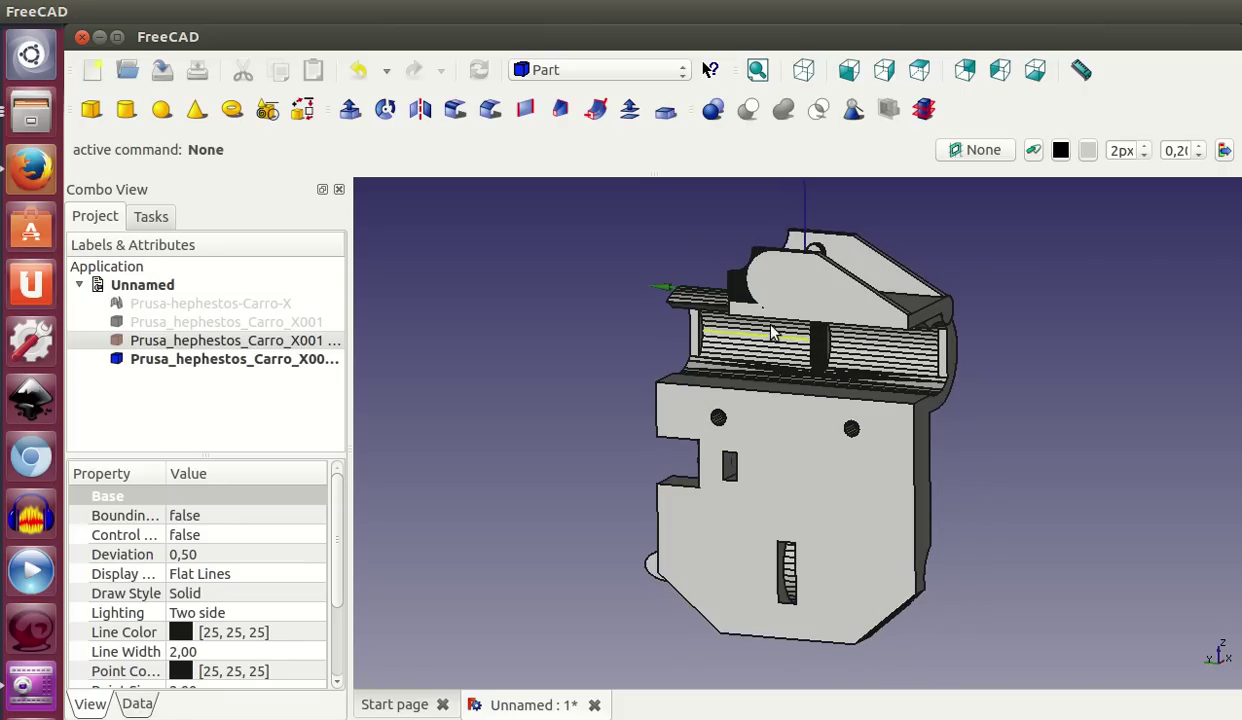
middle_drag(833, 467, 964, 457)
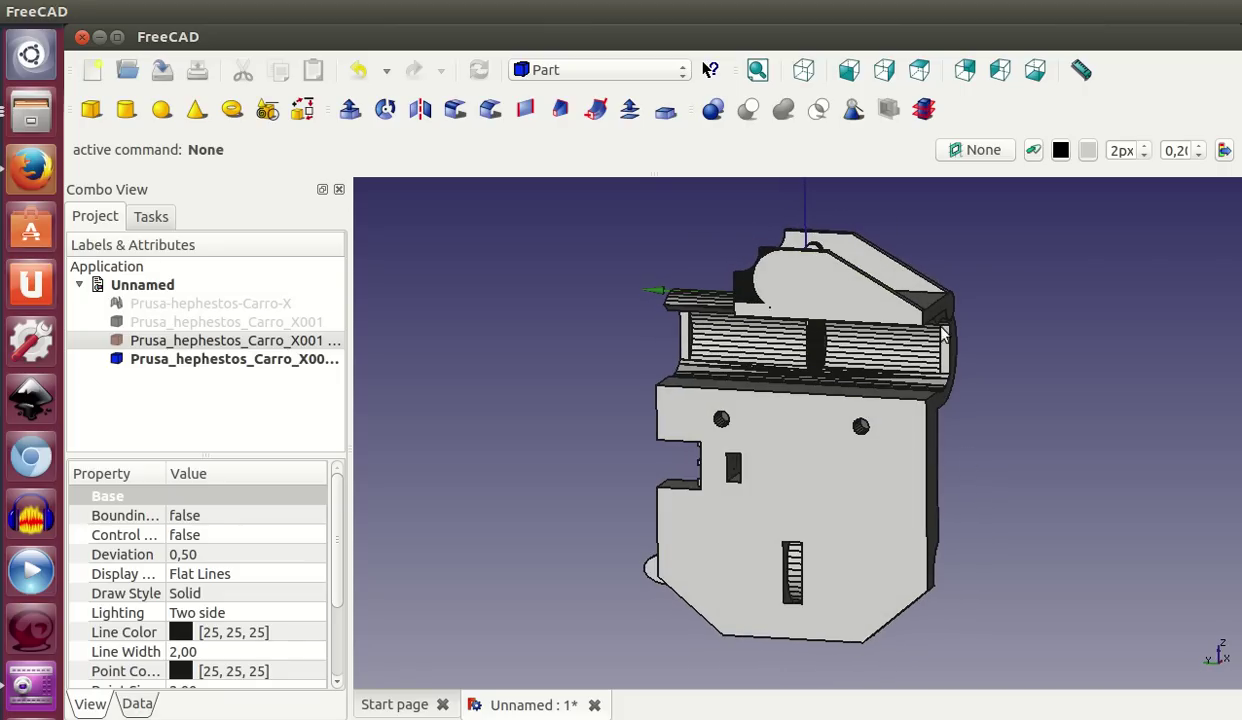
click(848, 76)
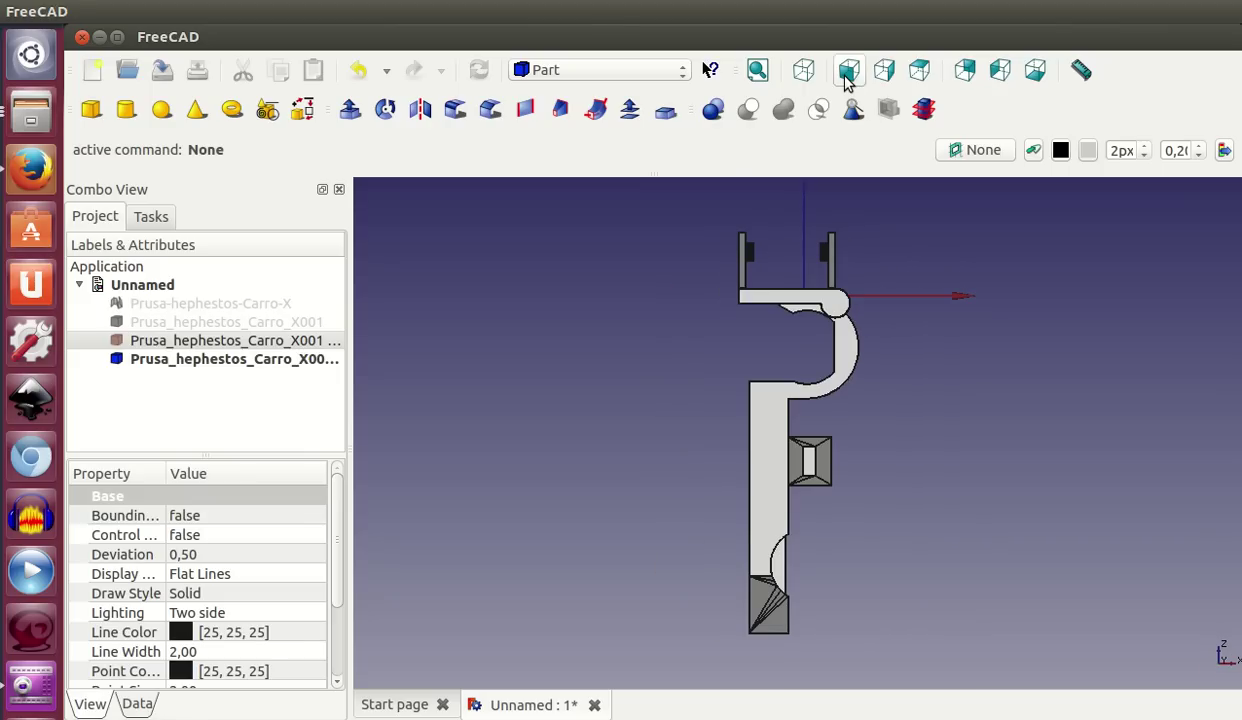
click(888, 72)
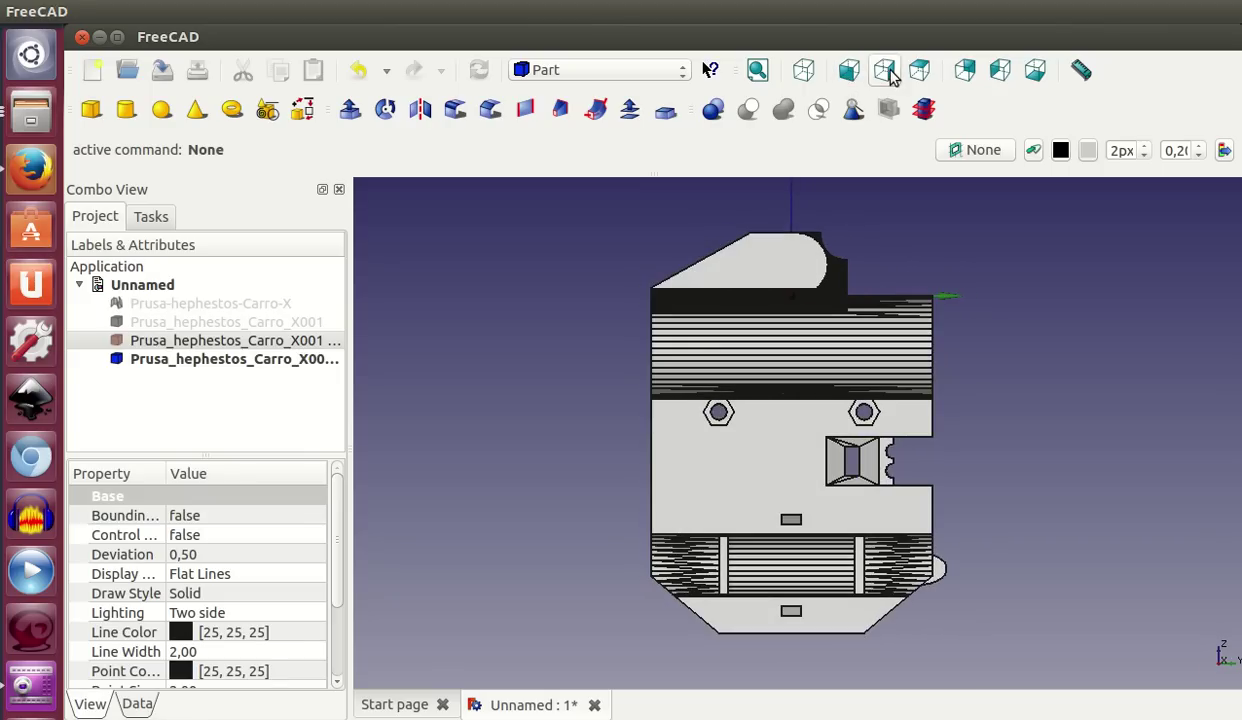
click(848, 72)
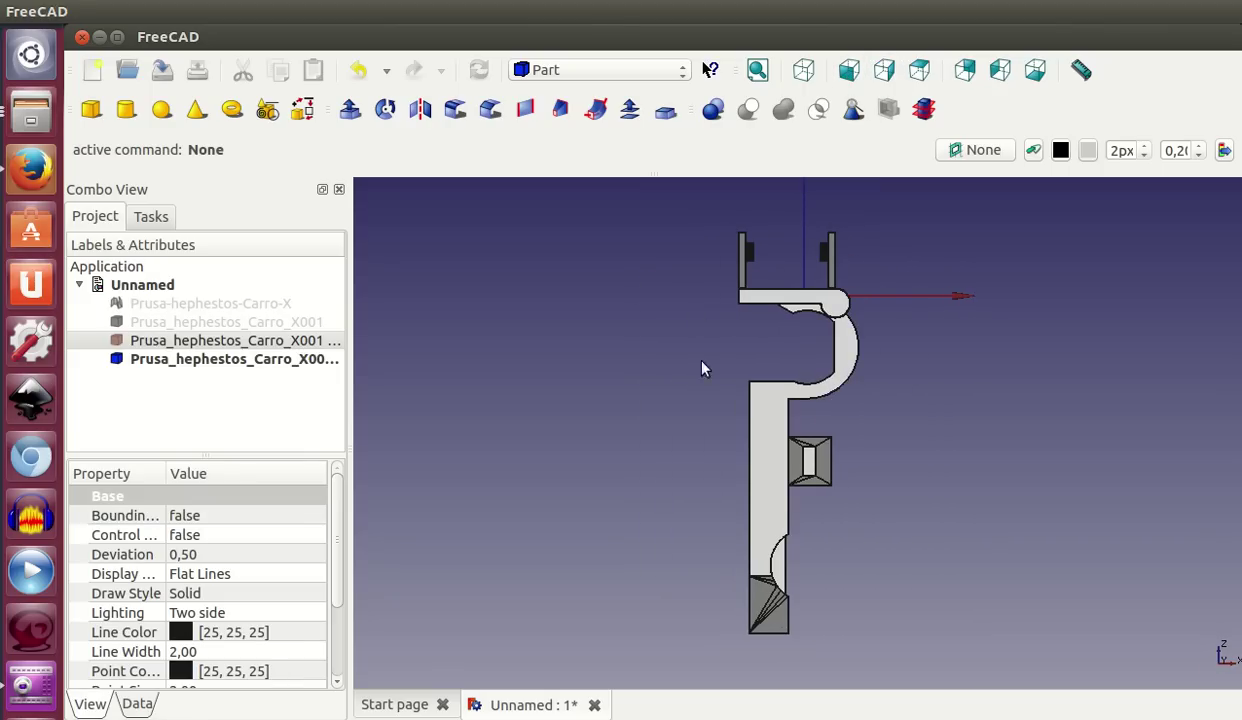
middle_drag(680, 349, 783, 425)
key(6)
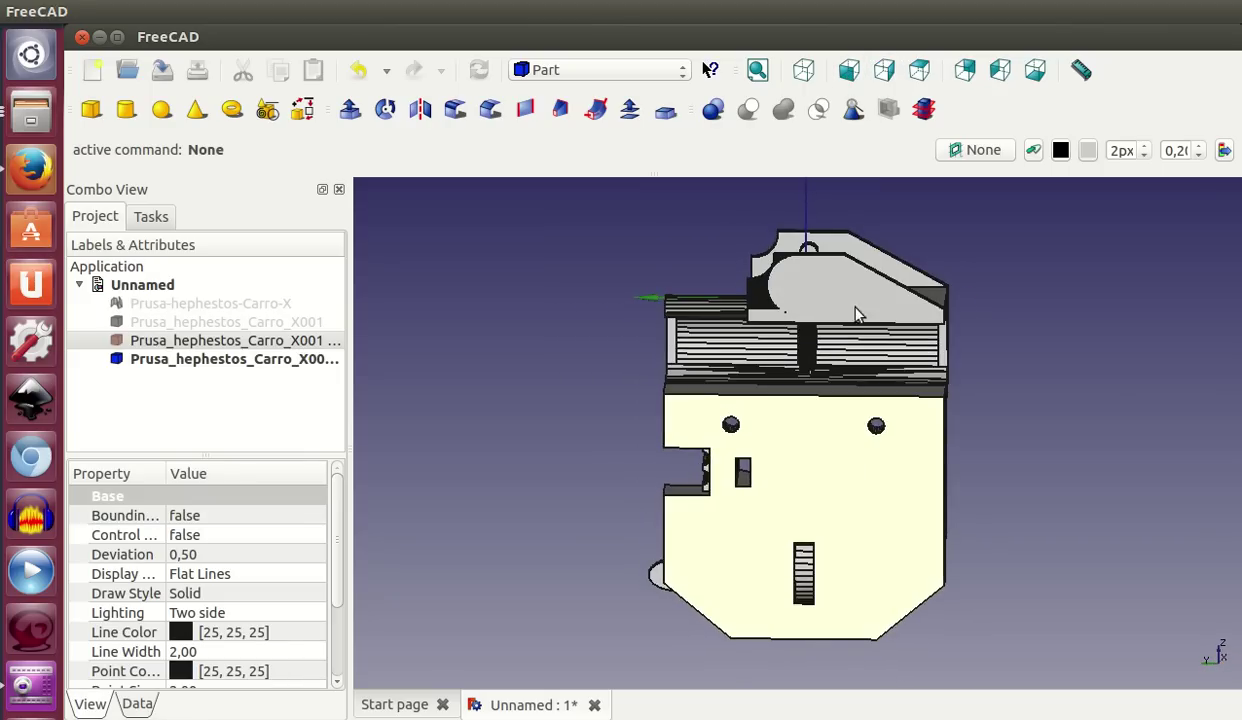
click(825, 306)
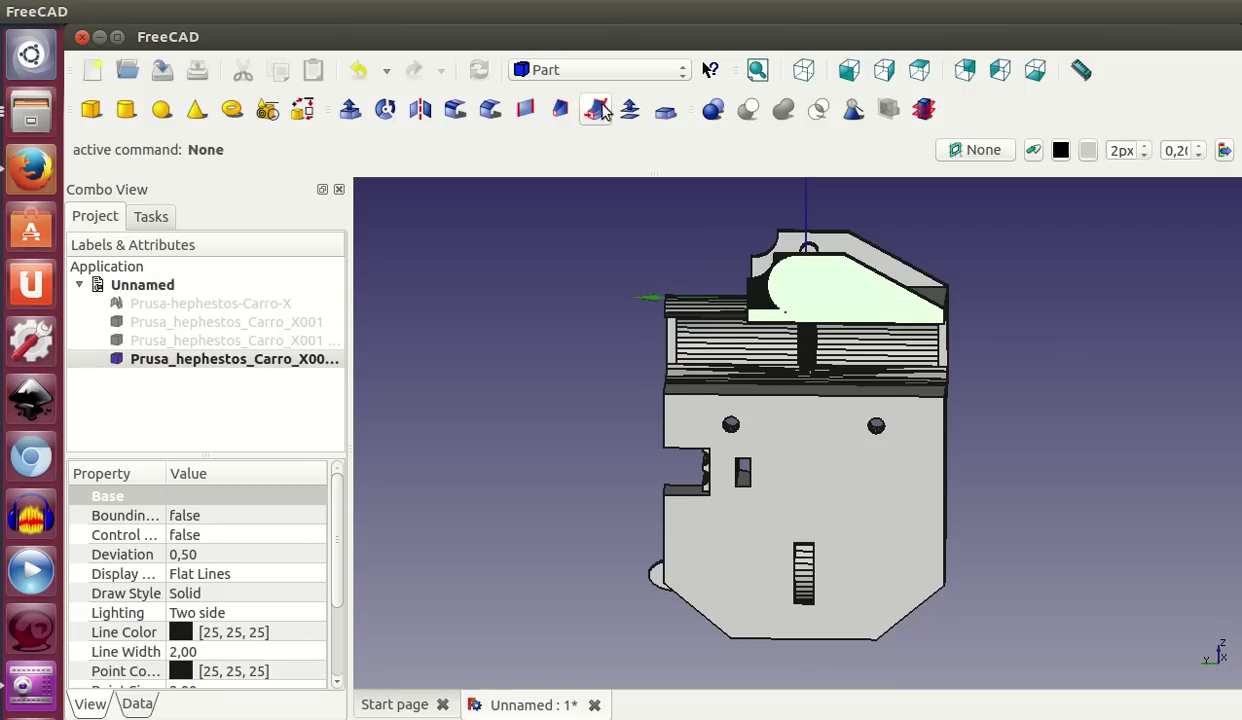
Switch to the Part Design workbench and create a sketch on the selected face.
click(580, 72)
click(608, 325)
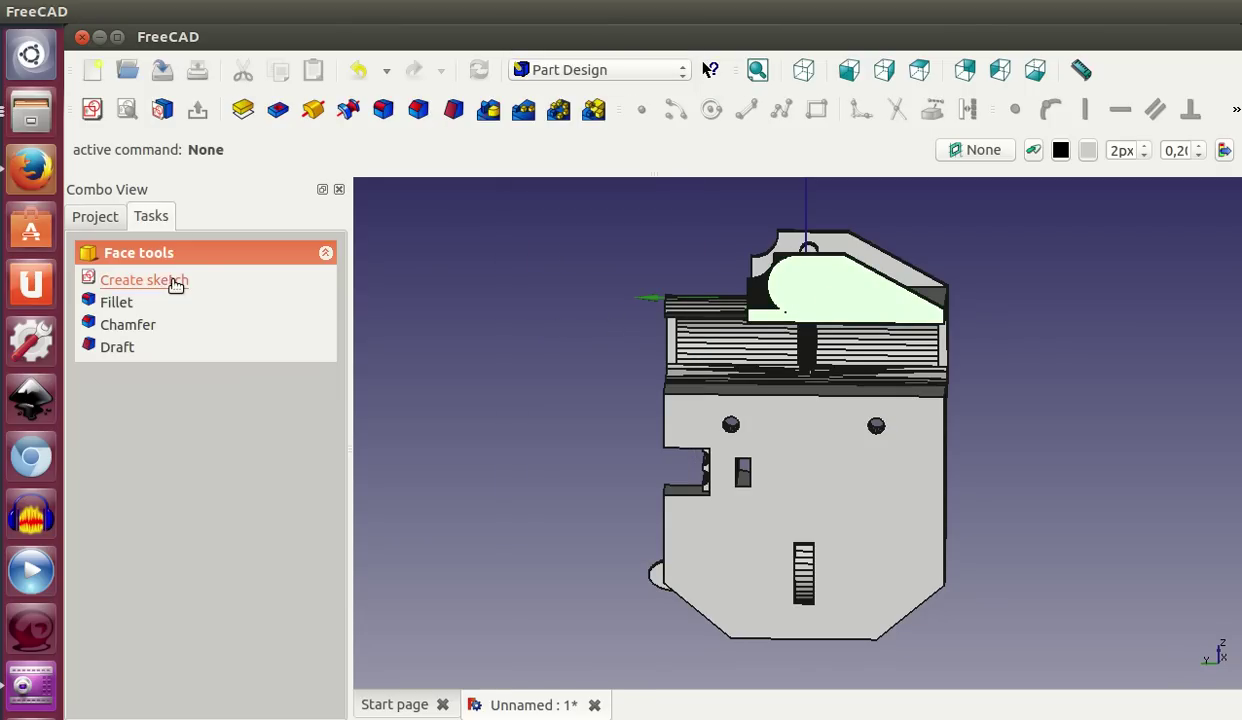
click(144, 281)
Zoom onto the upper block and draw a closed stepped polyline outline over it.
scroll(855, 277, up, 3)
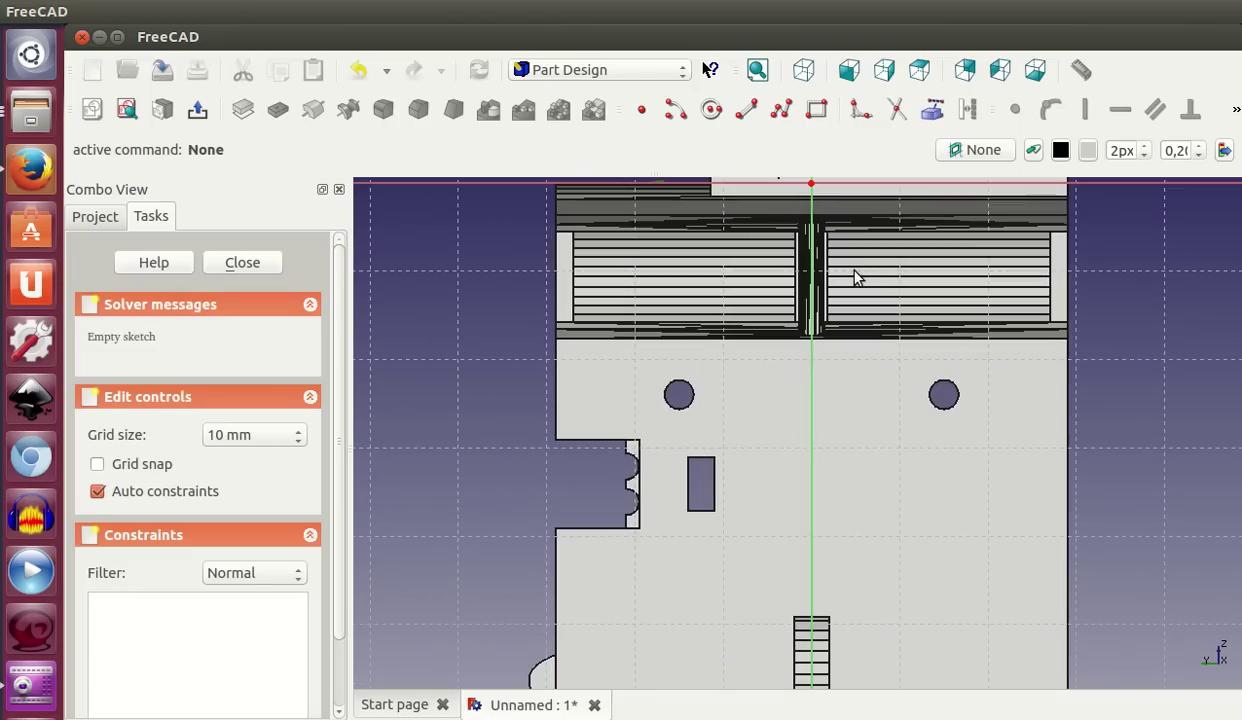
middle_drag(855, 277, 785, 615)
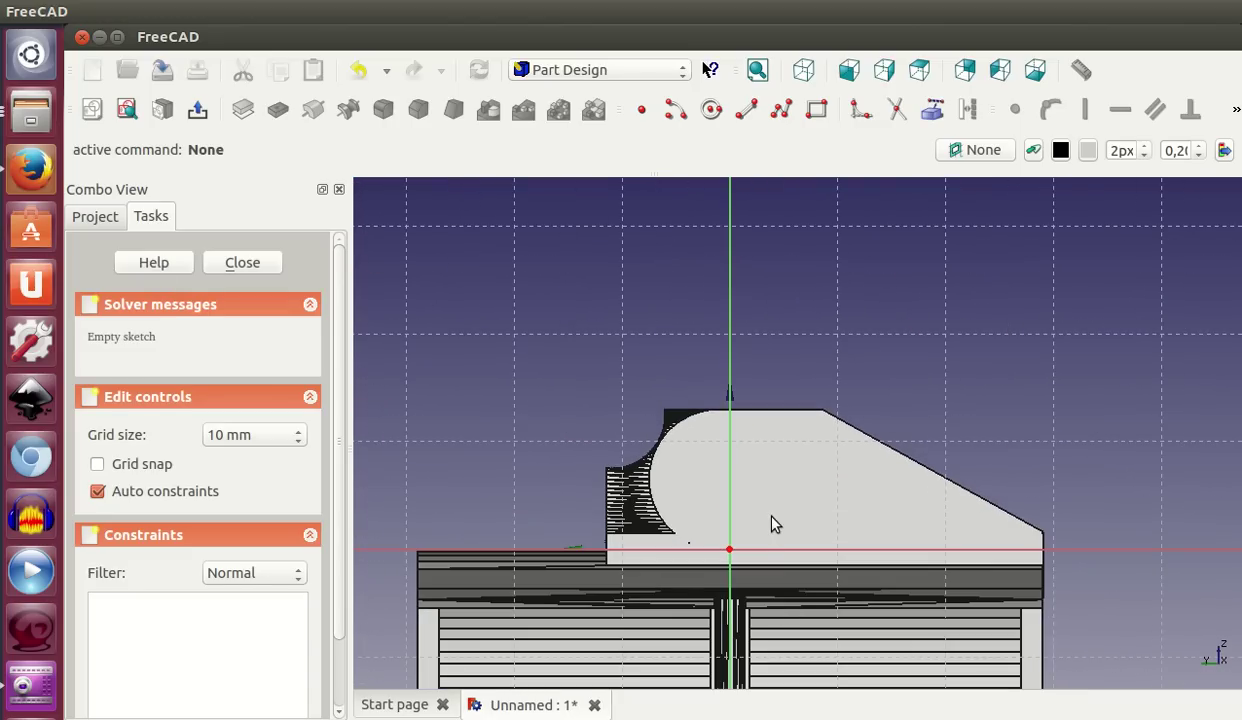
scroll(782, 540, up, 2)
middle_drag(768, 521, 795, 382)
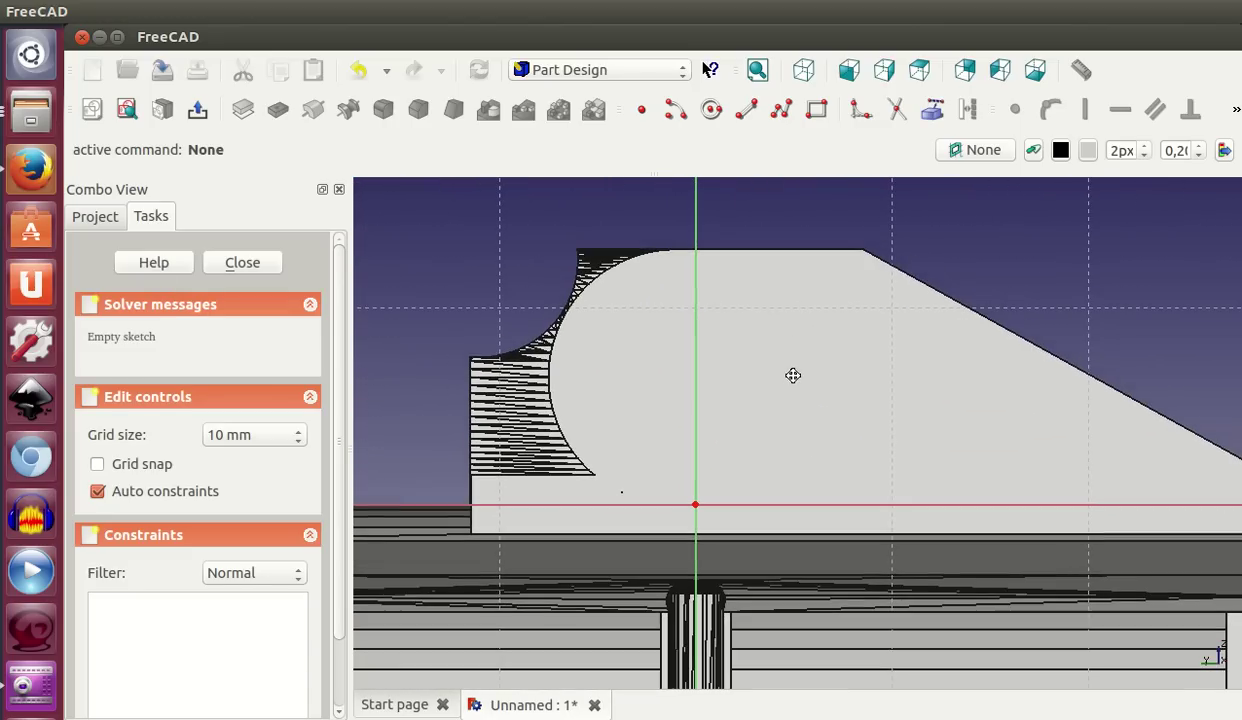
click(781, 112)
click(720, 336)
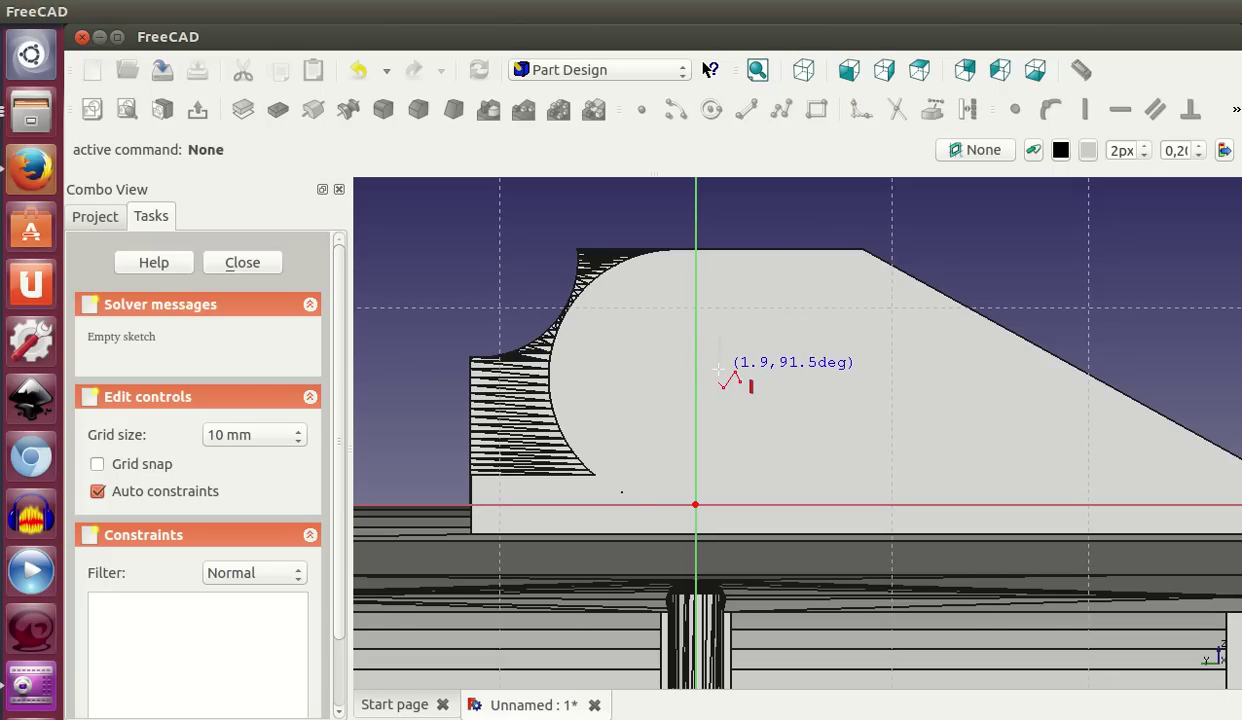
click(720, 370)
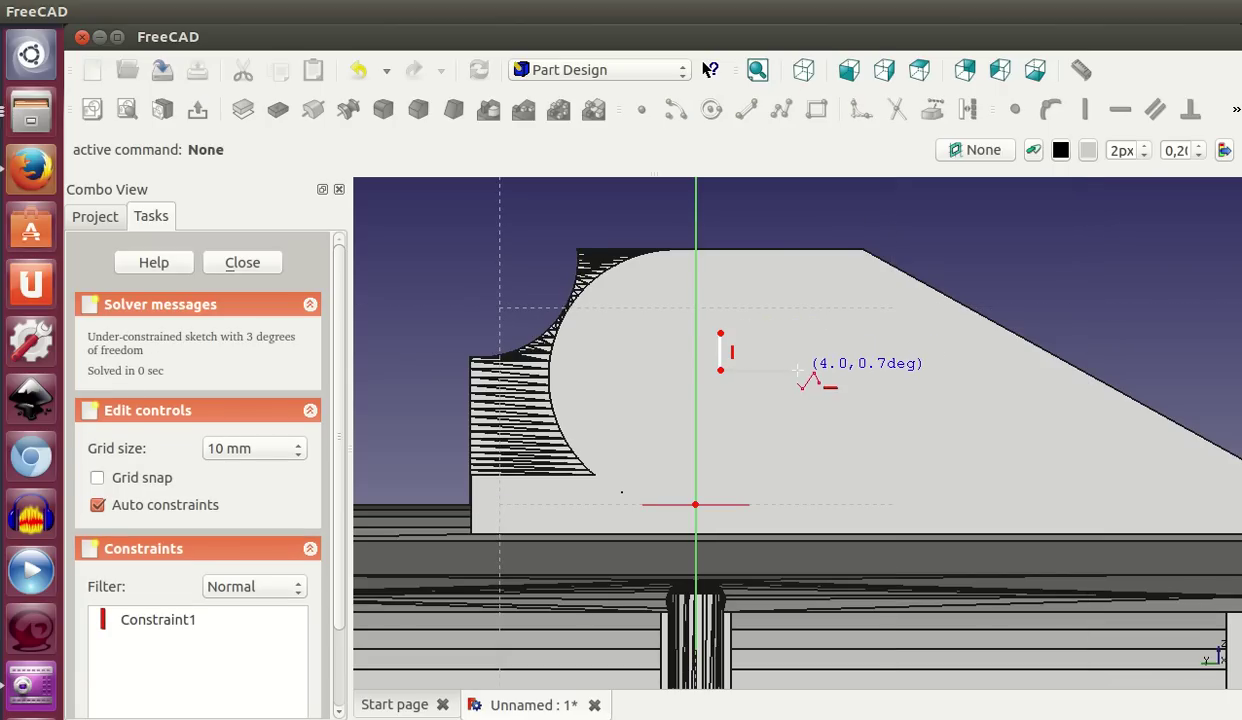
click(798, 370)
click(798, 446)
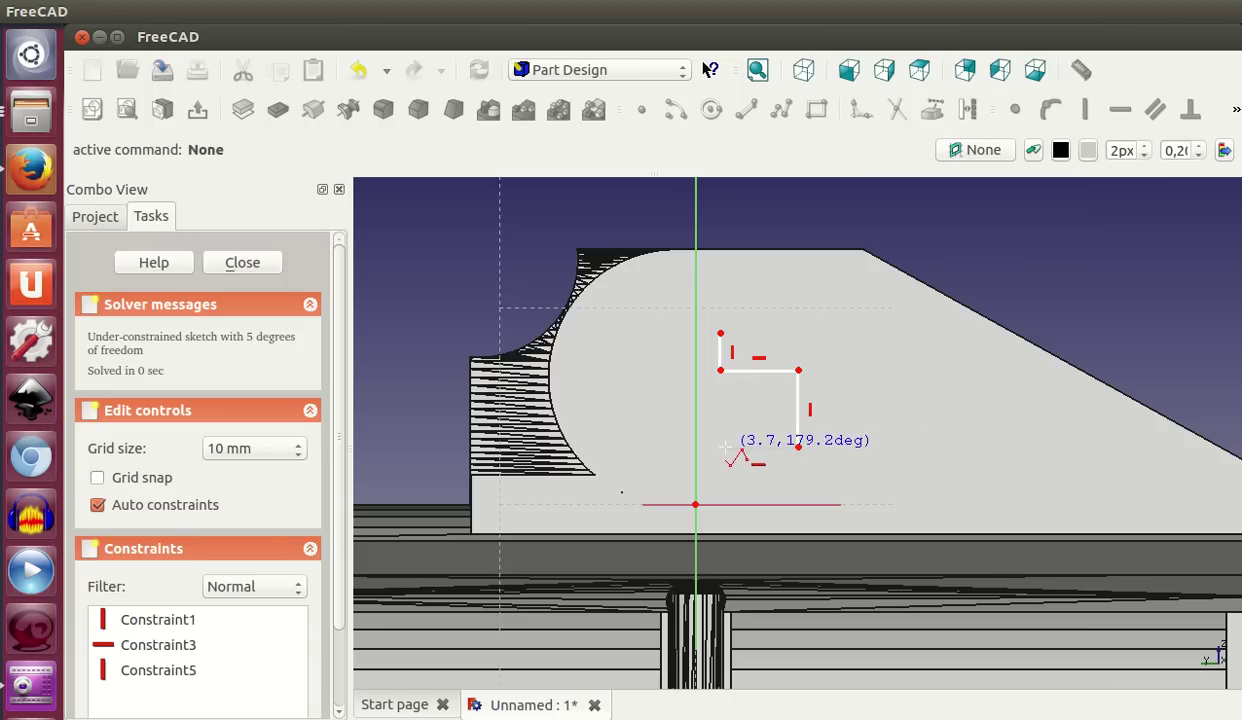
click(726, 447)
click(724, 477)
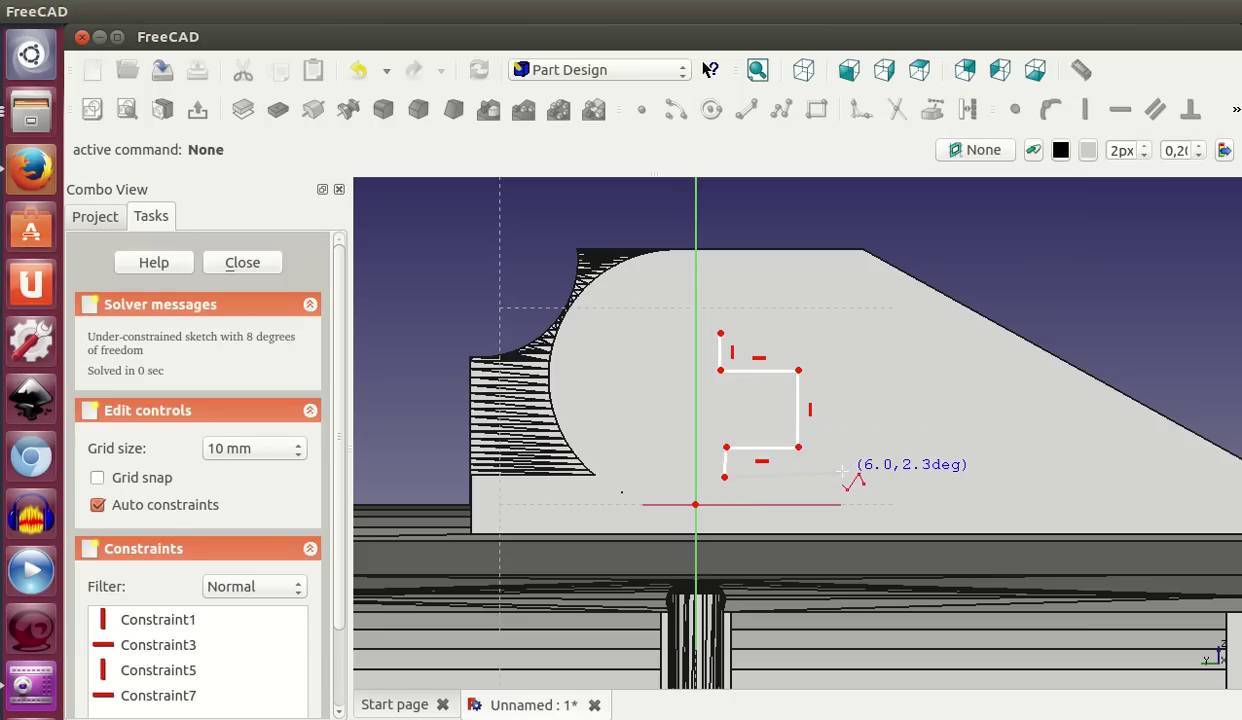
click(844, 477)
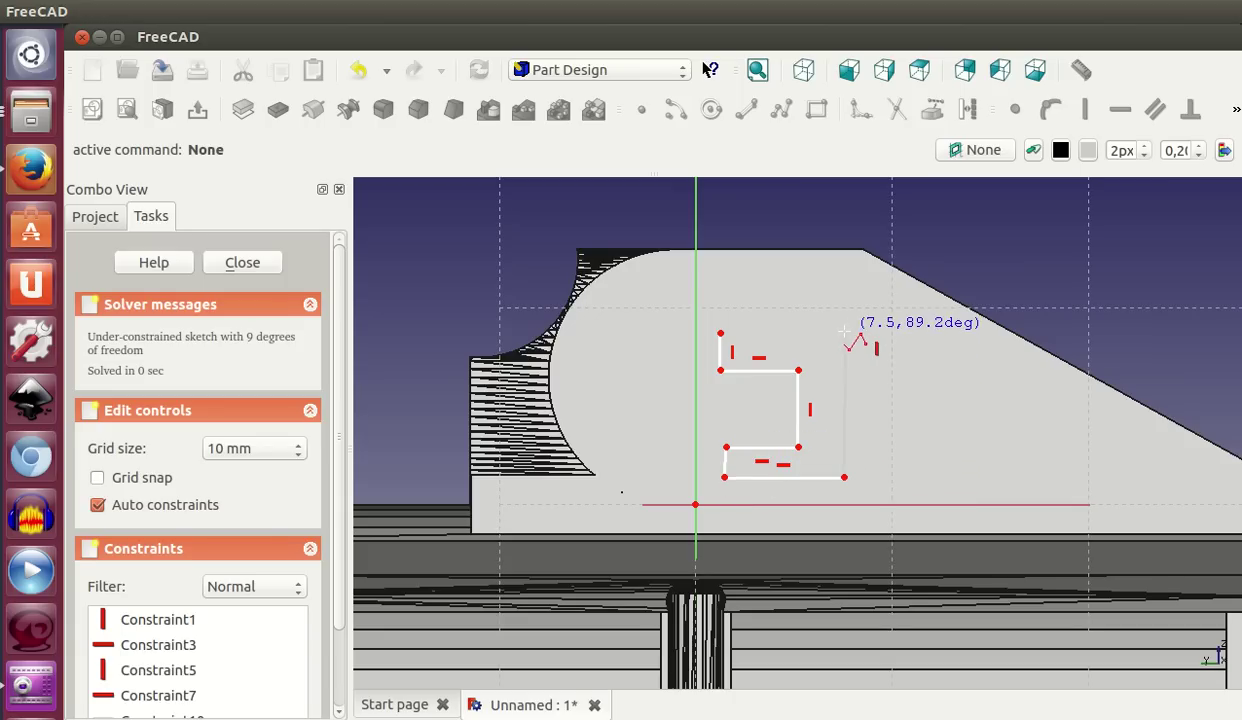
click(844, 333)
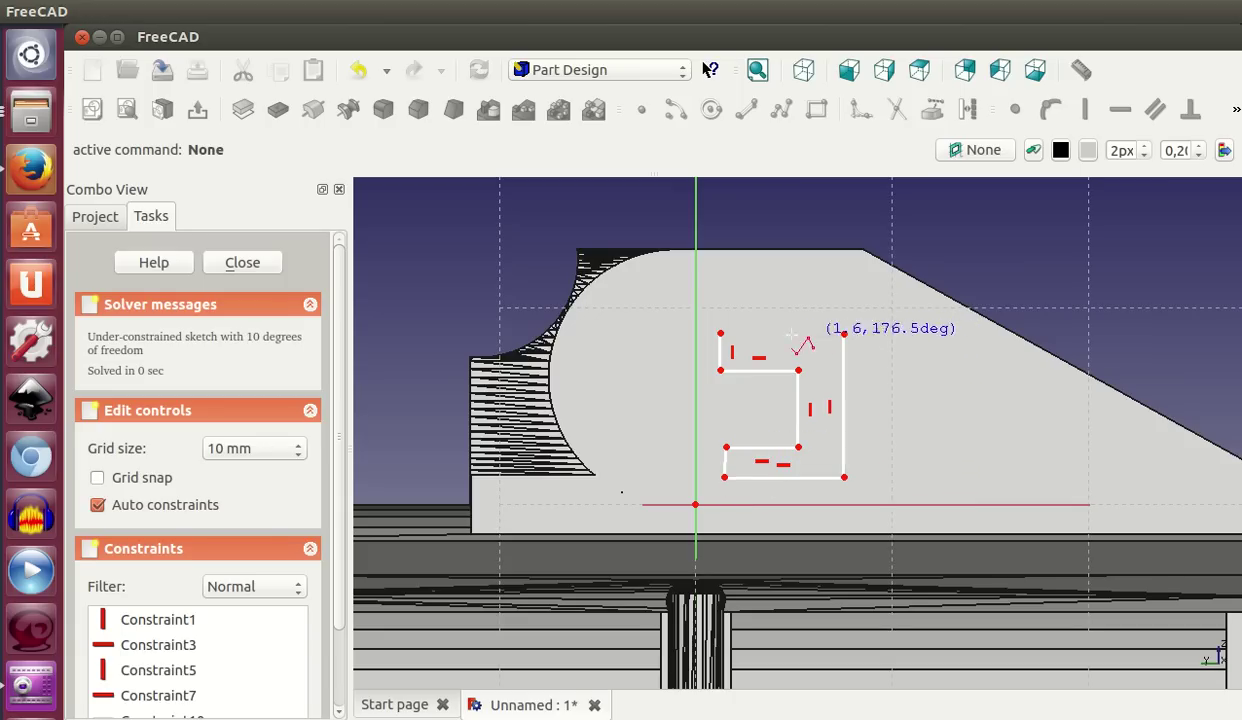
click(721, 334)
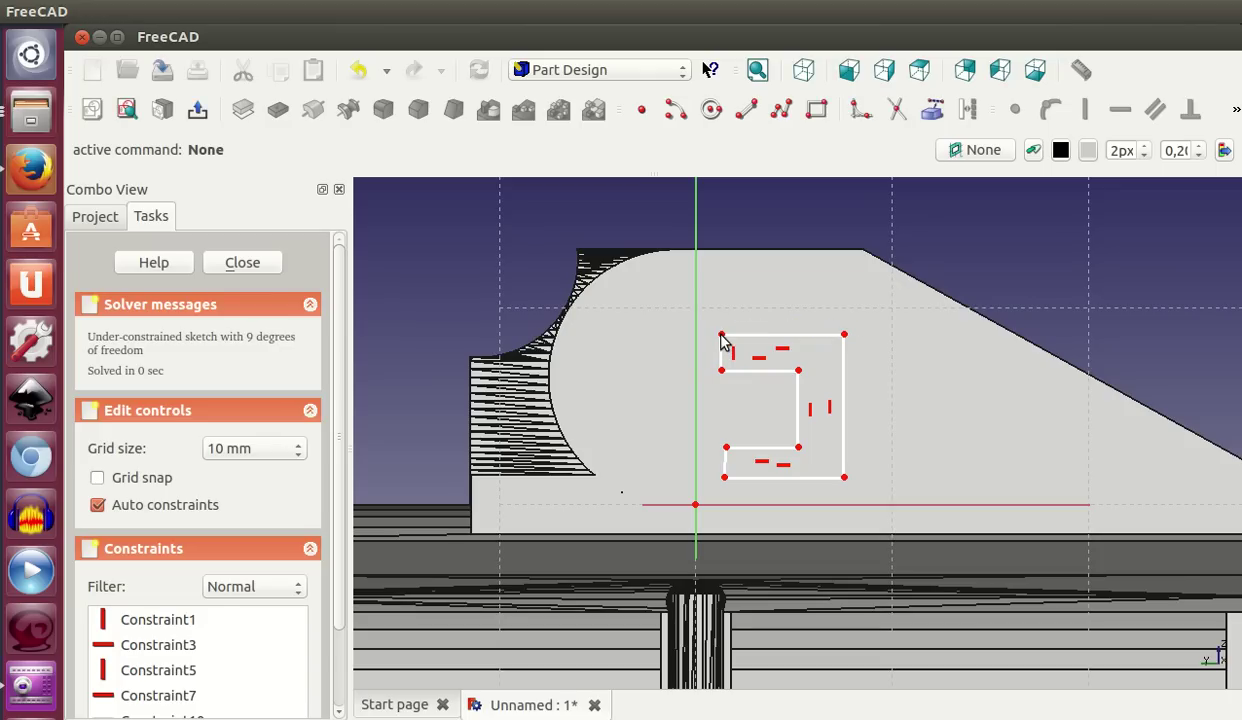
Replace the tall right edge with a shorter line and a step extending the outline rightward.
click(844, 356)
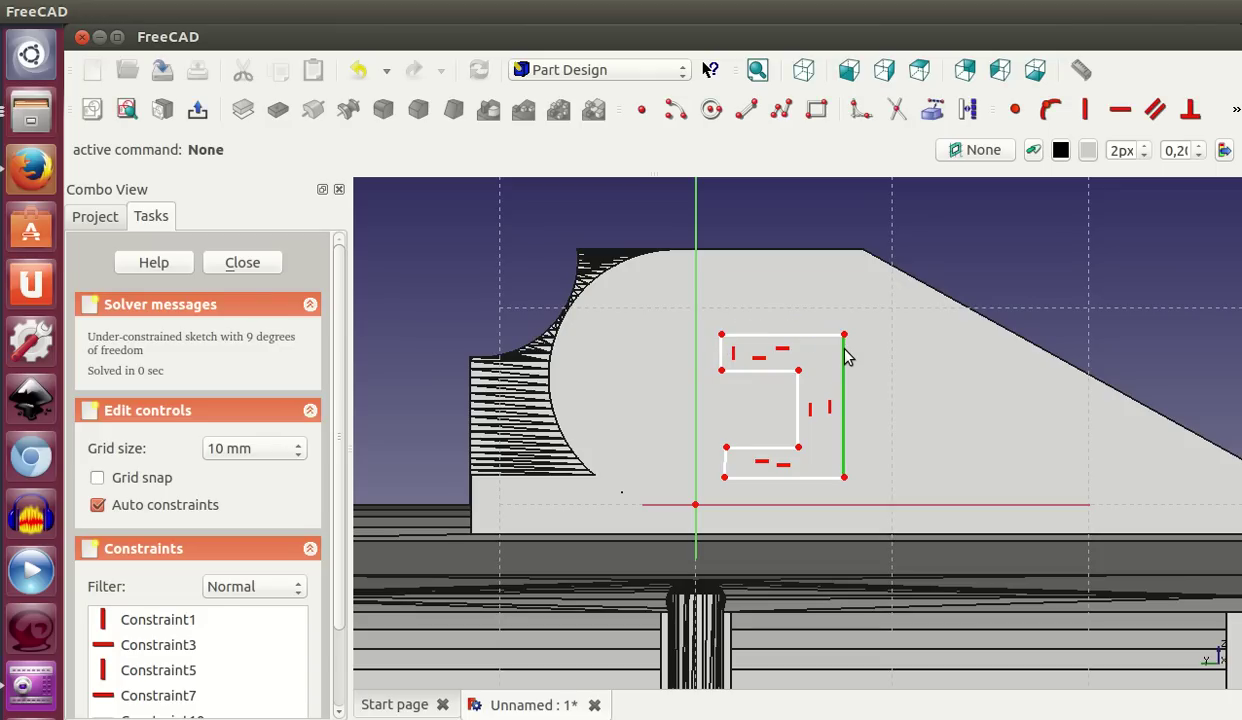
key(Delete)
click(746, 109)
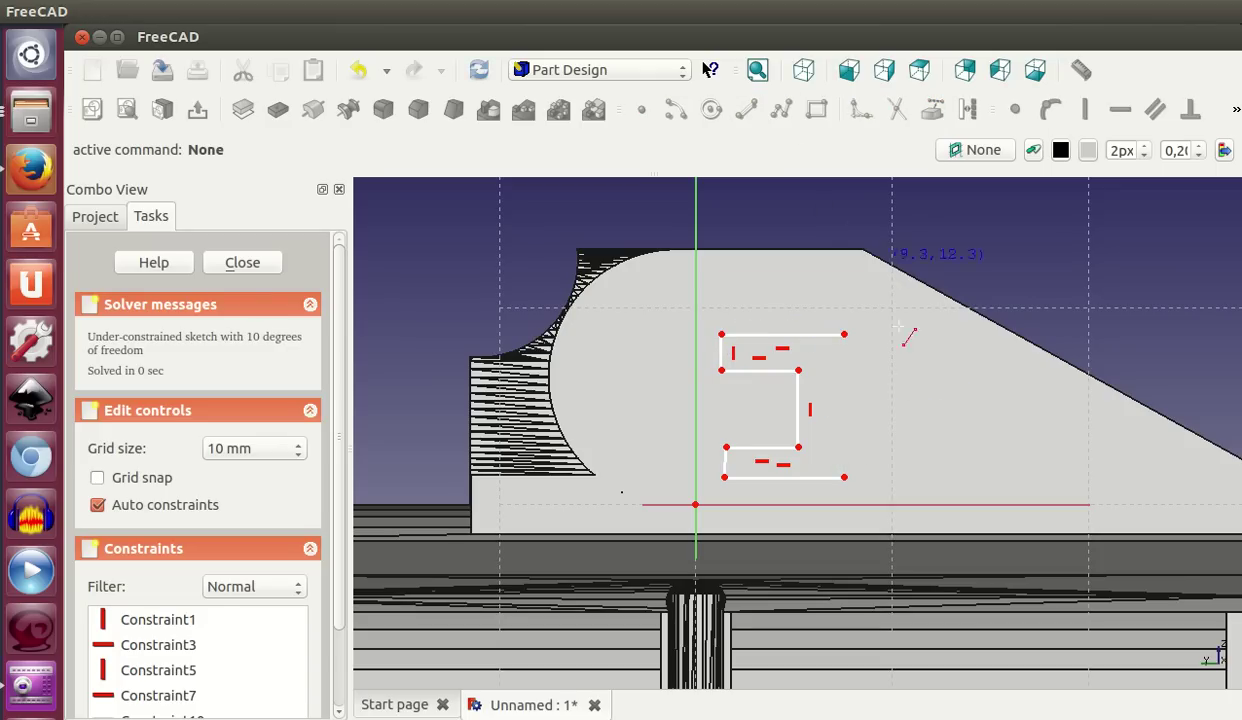
click(844, 477)
click(846, 371)
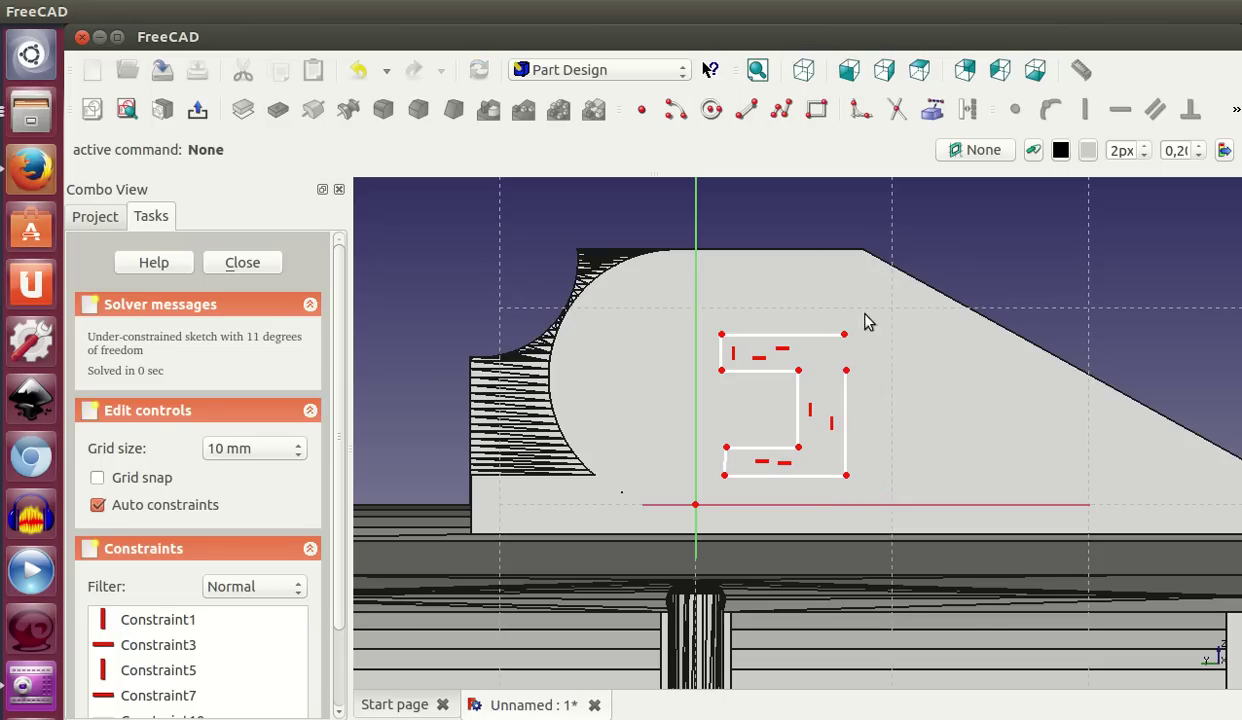
click(780, 110)
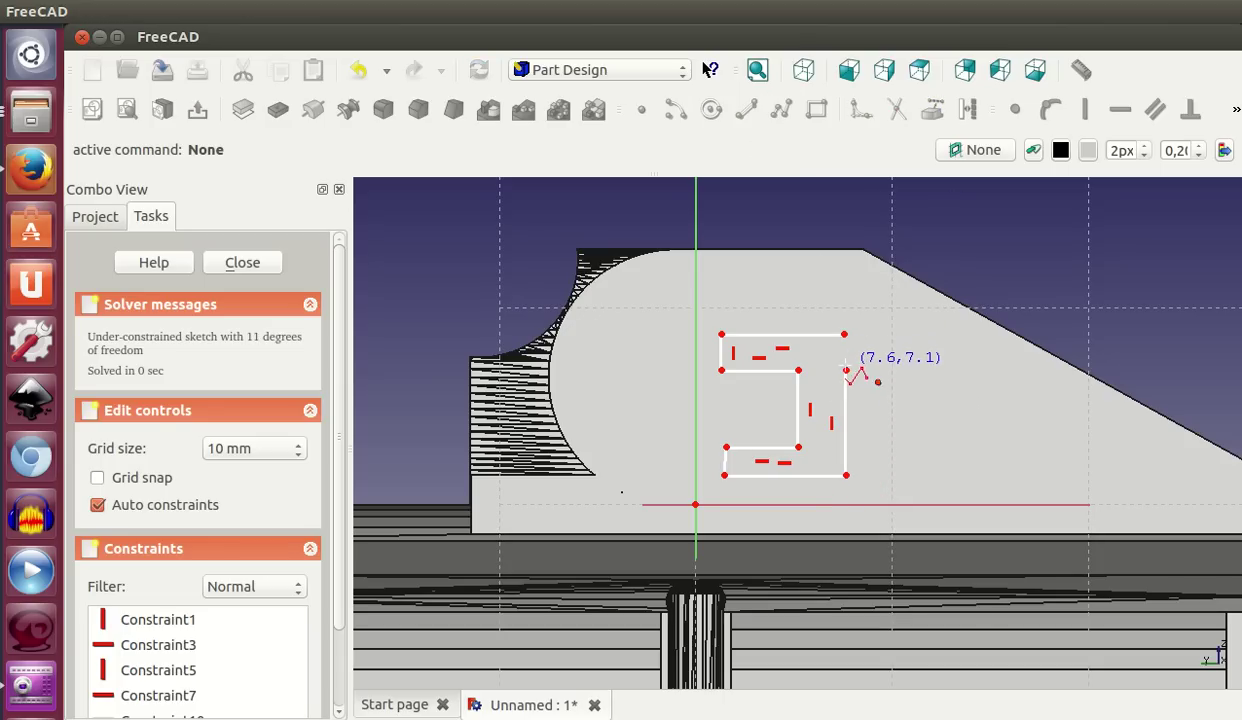
click(847, 372)
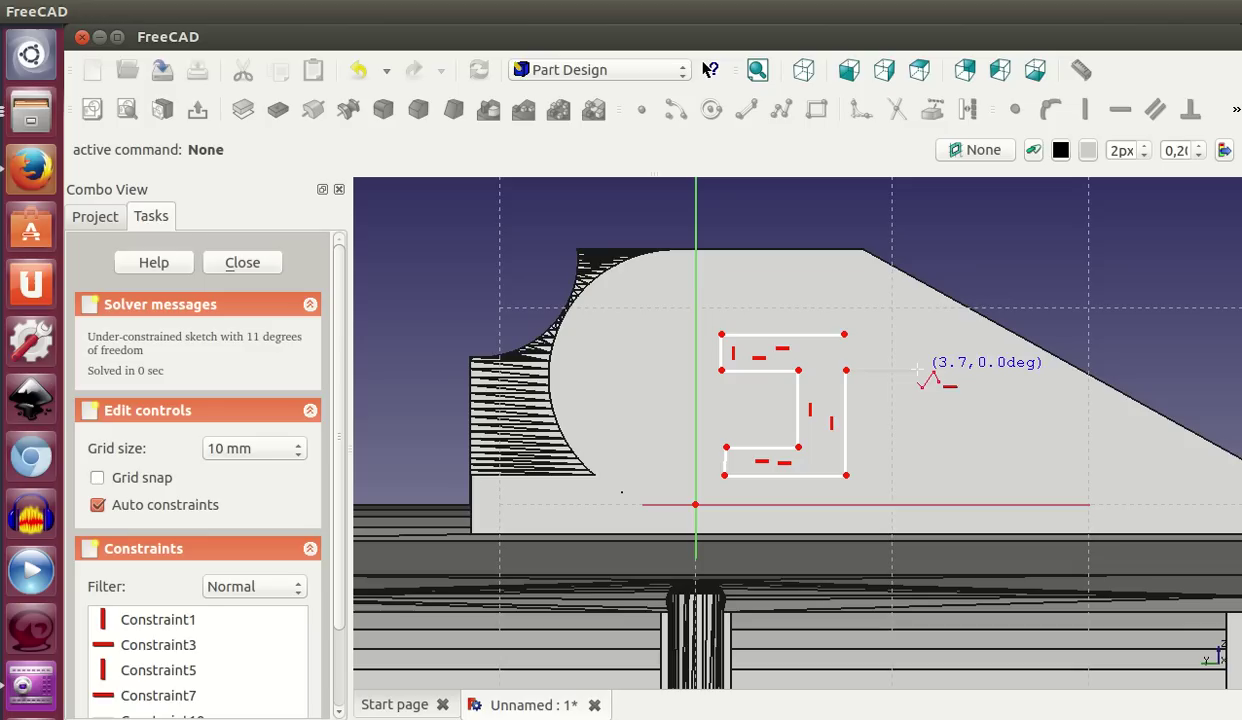
click(916, 370)
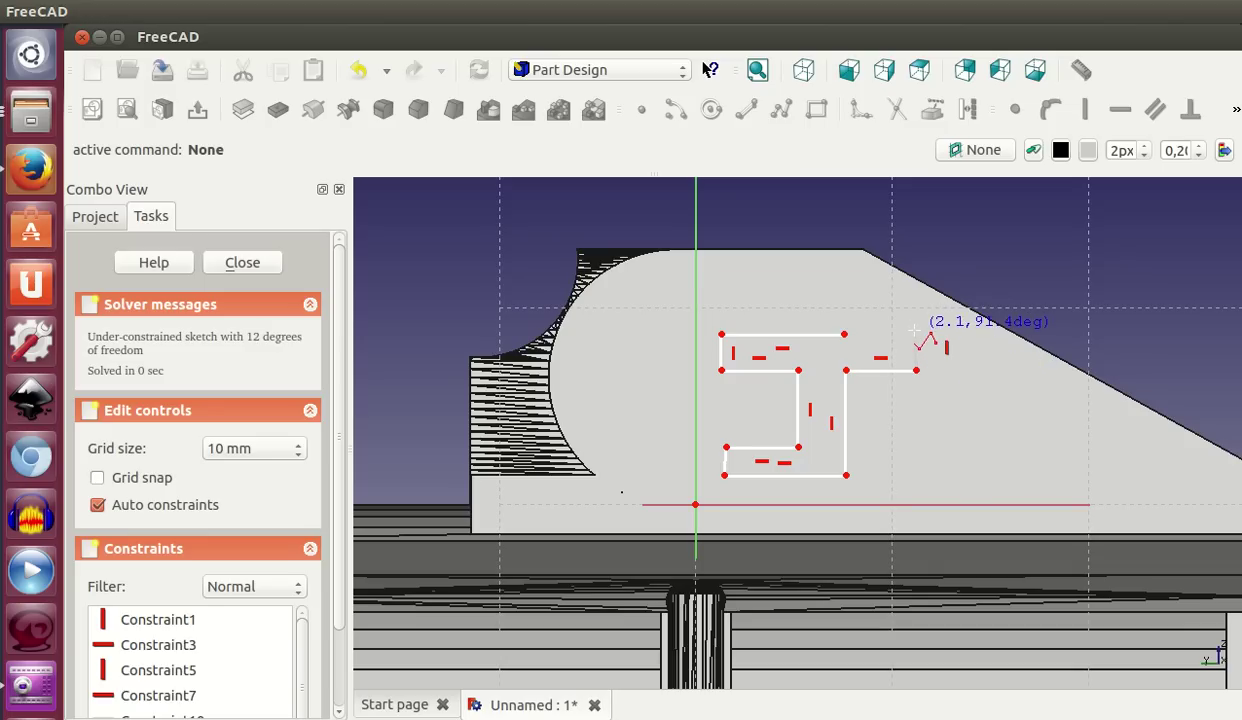
click(916, 334)
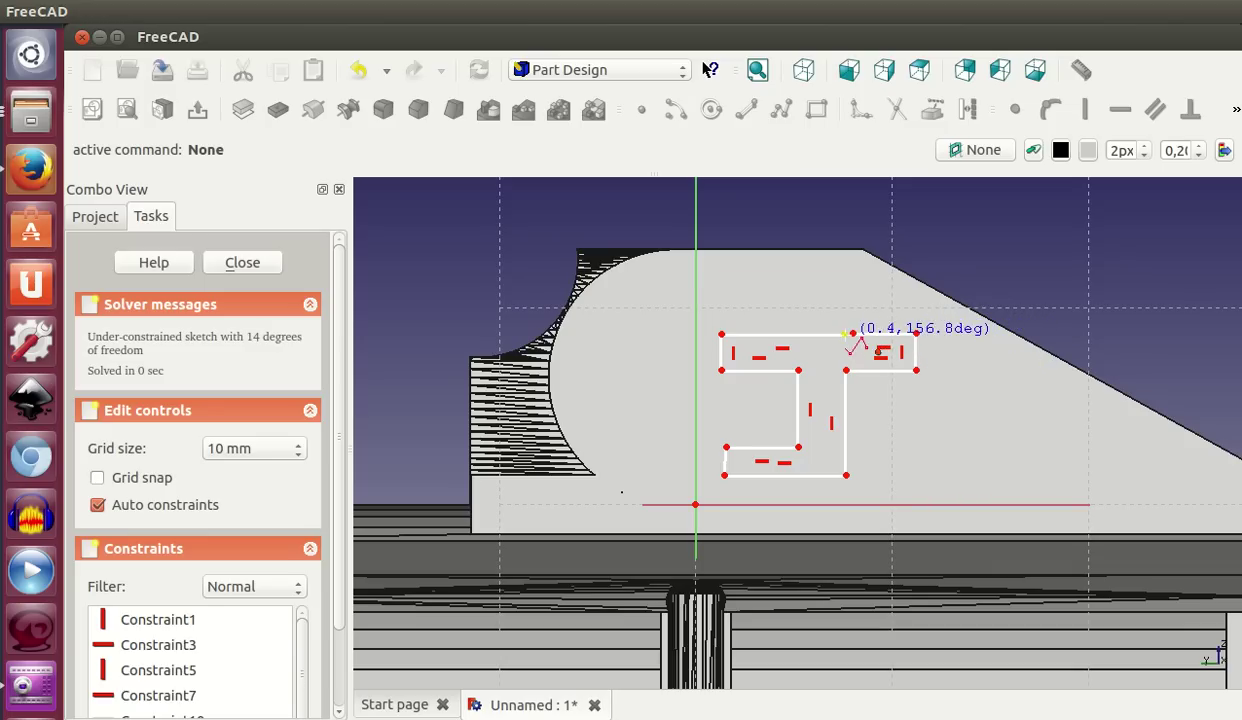
right_click(882, 346)
Redraw the T's top edge, make it coincident with the corner, and widen the bar leftward.
click(826, 336)
key(Delete)
click(916, 334)
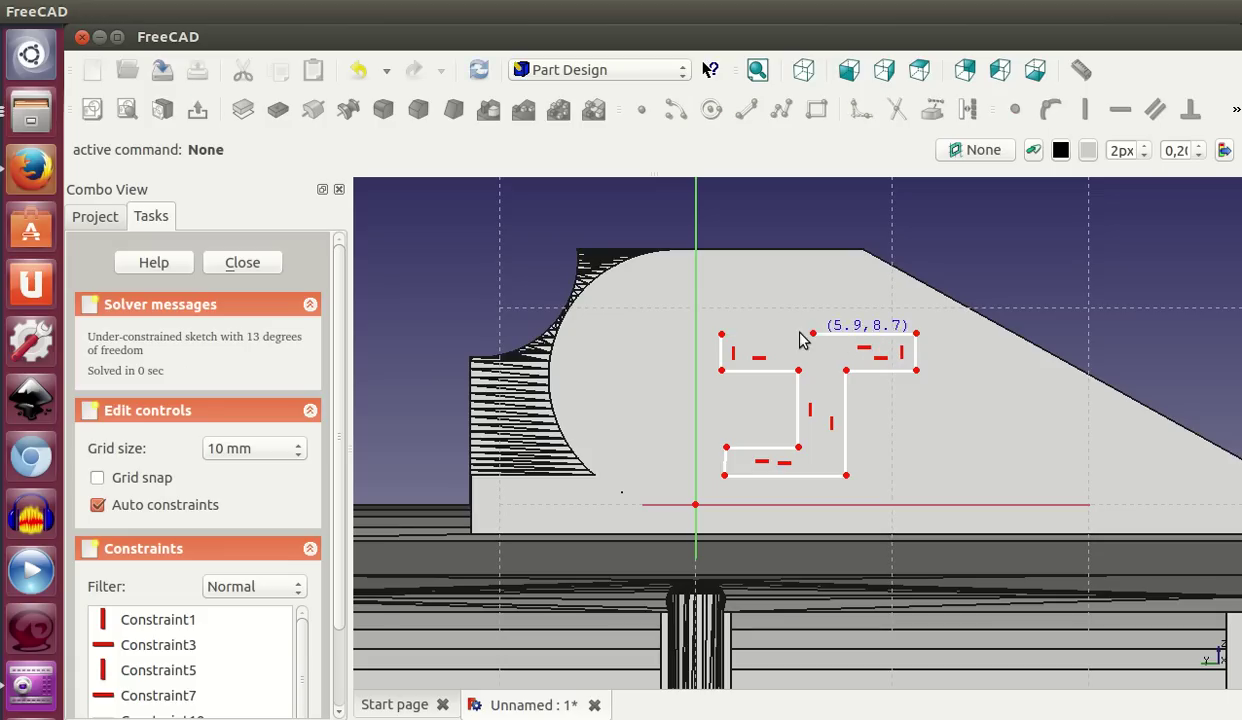
click(762, 334)
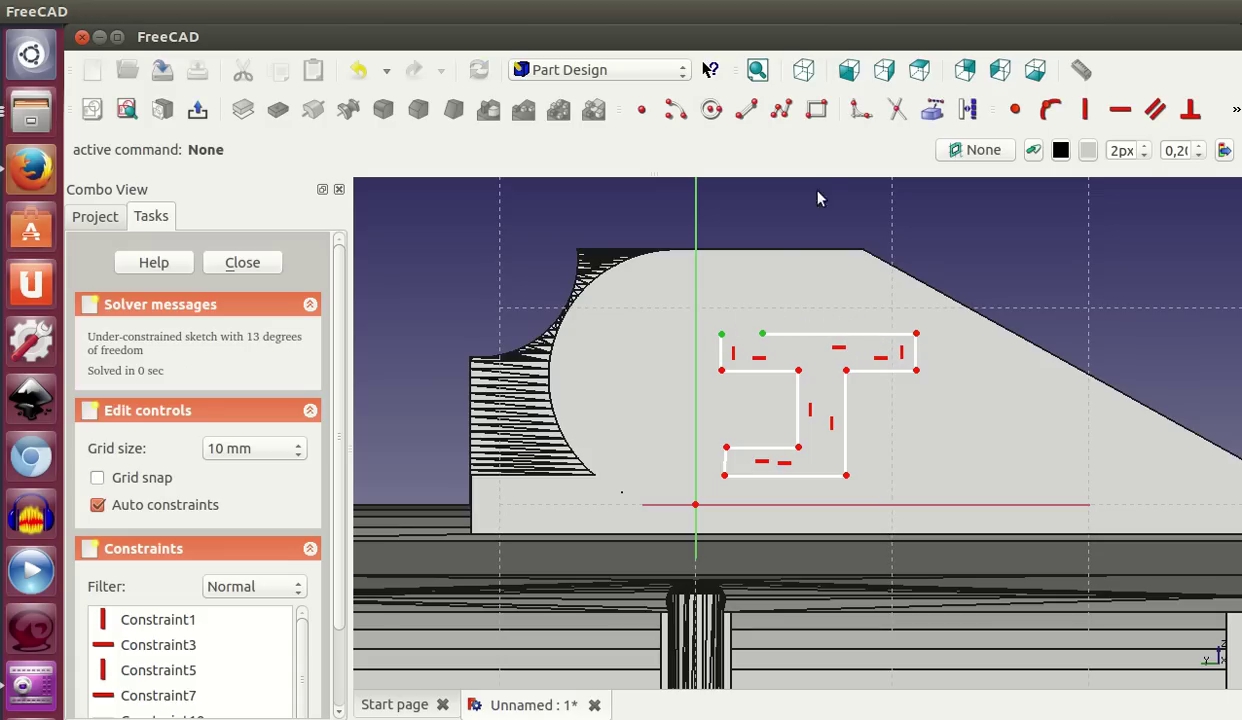
click(1008, 113)
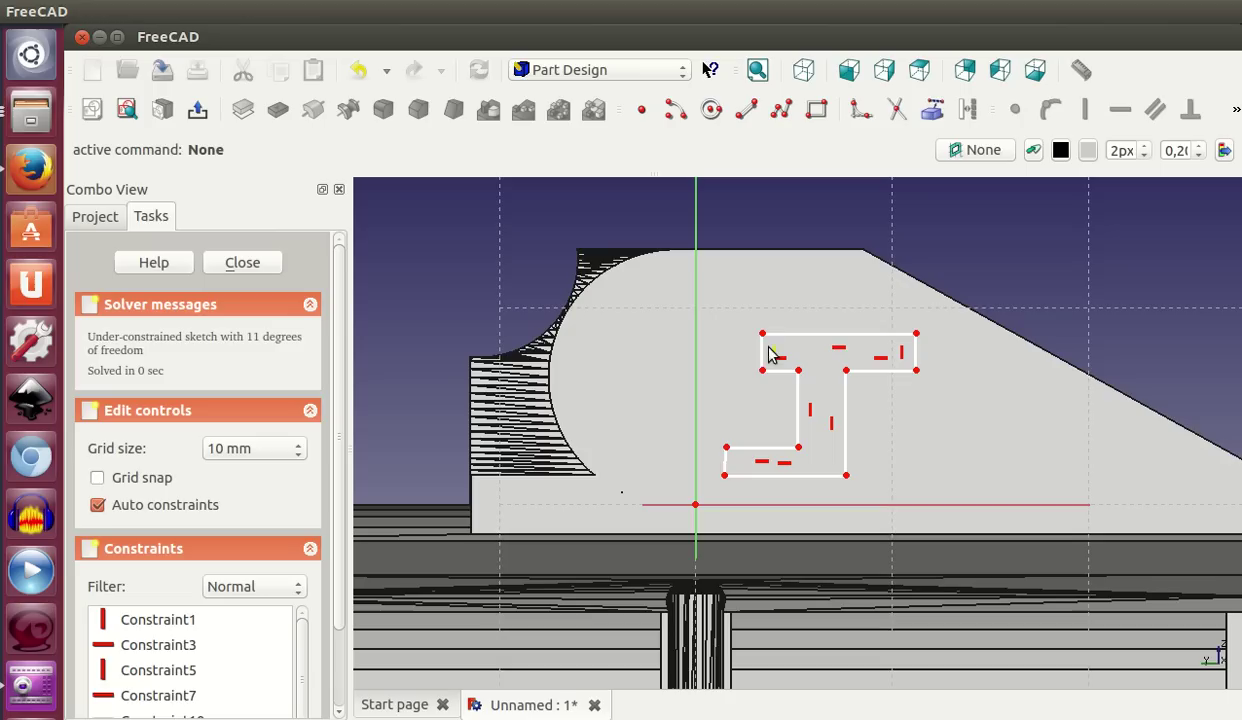
drag(760, 352, 731, 349)
scroll(867, 395, down, 1)
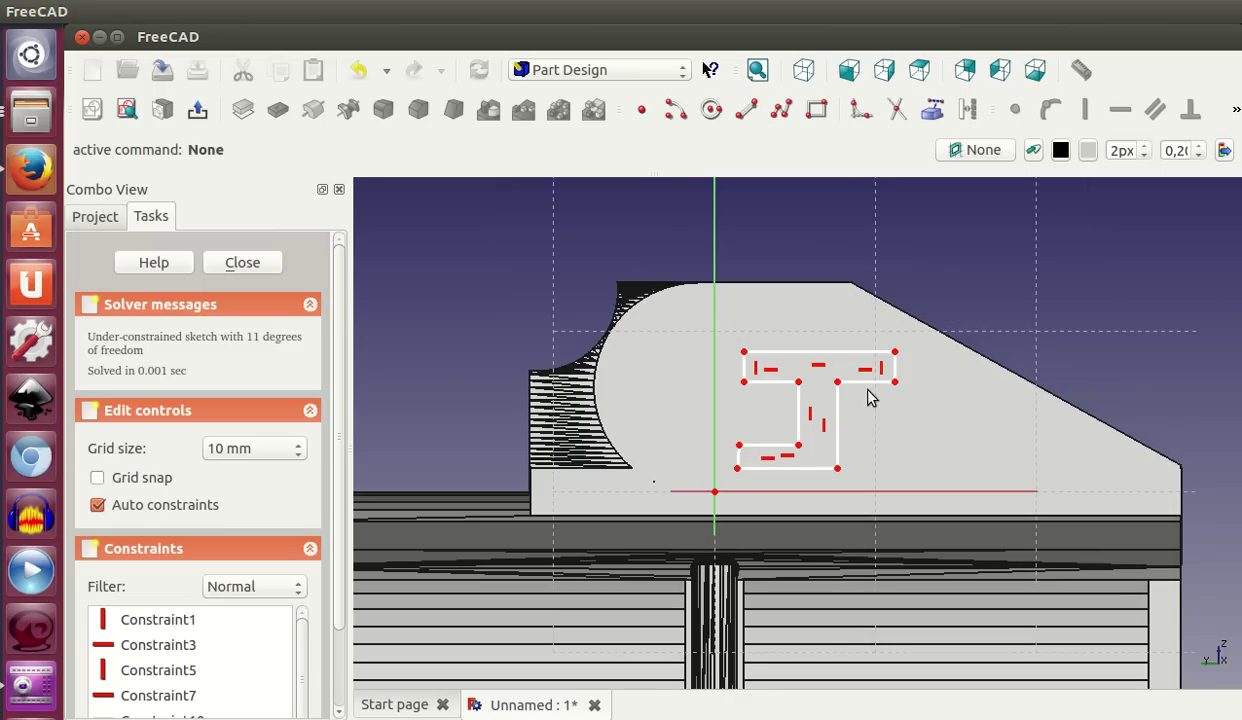
Close the sketch, pad the T outline by 0,55, and orbit to inspect the raised T.
click(242, 263)
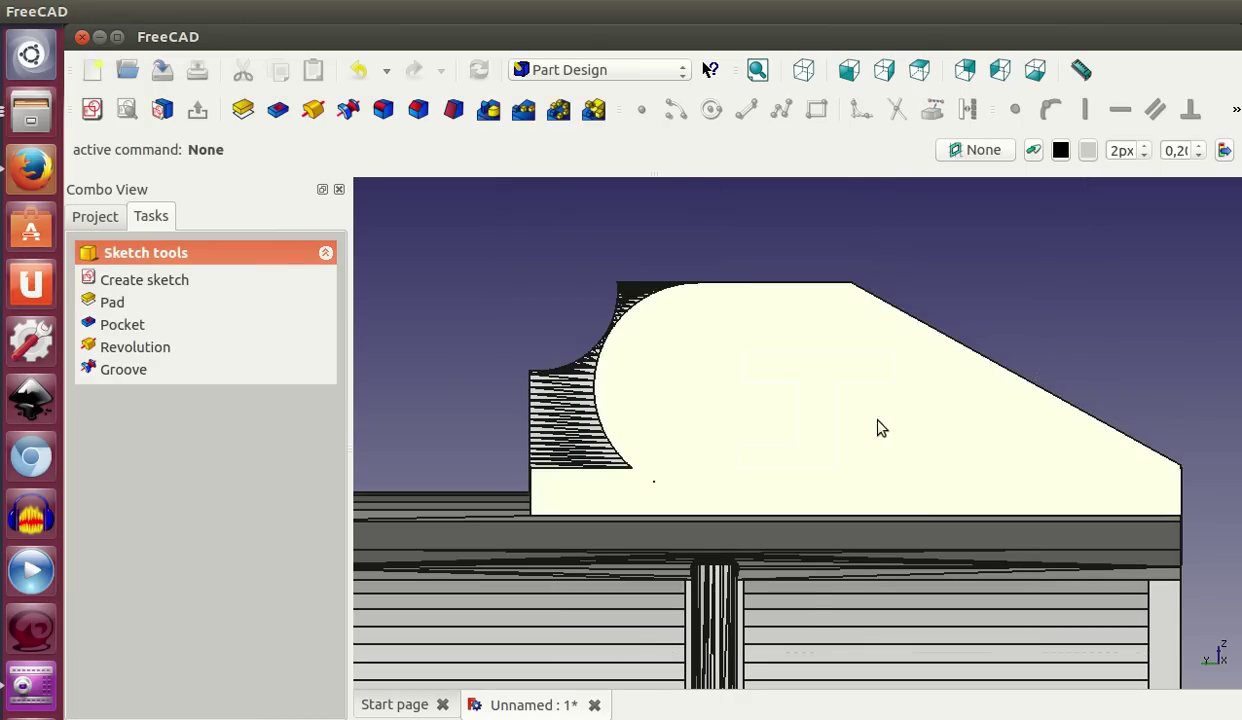
scroll(798, 480, down, 2)
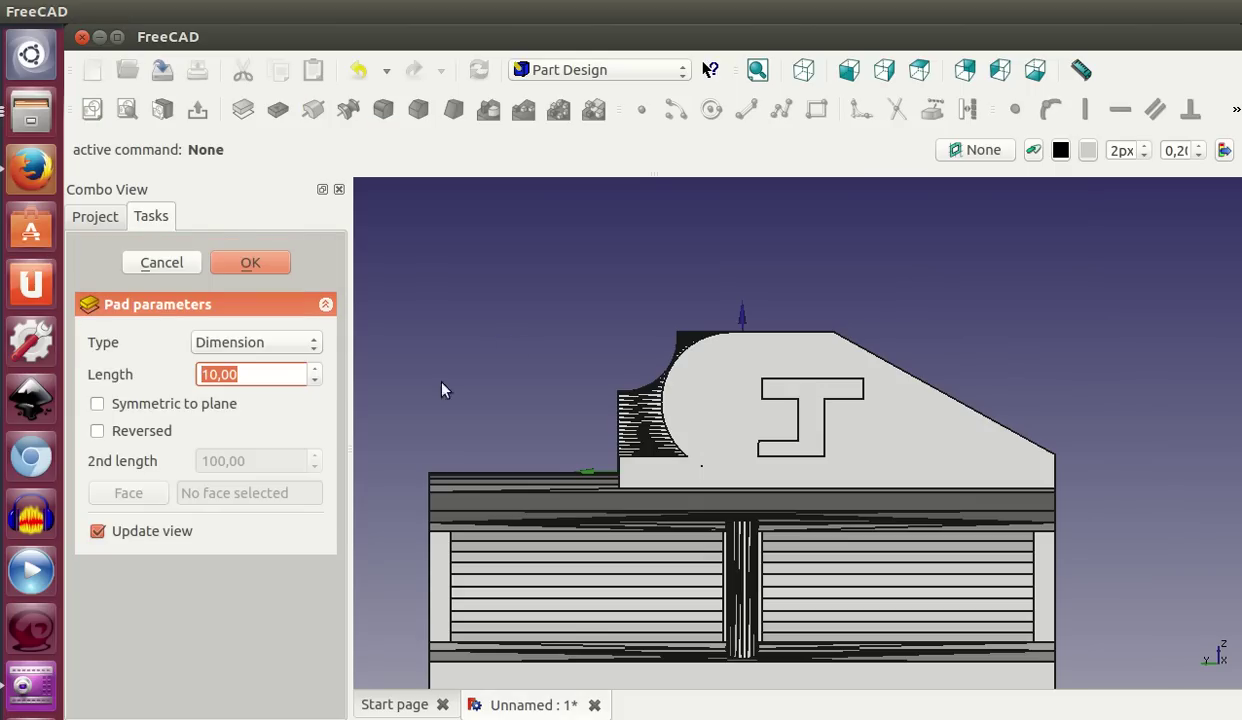
text(0)
click(262, 263)
scroll(554, 311, down, 3)
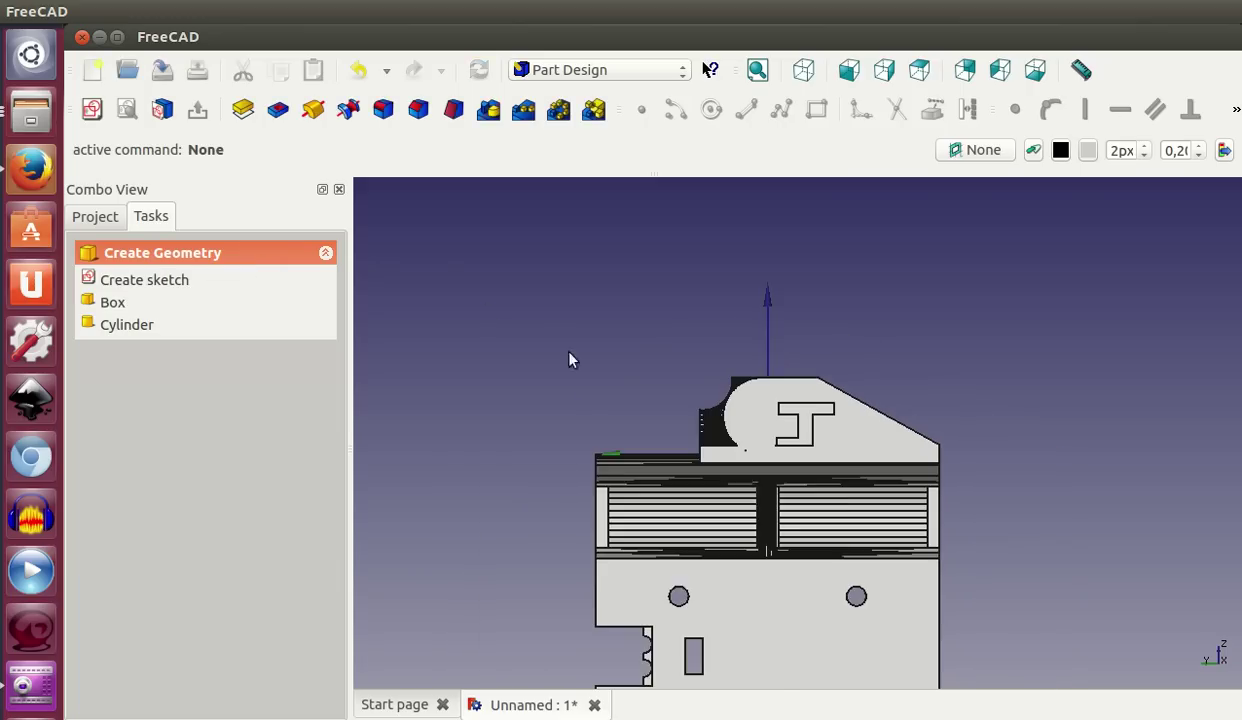
scroll(600, 290, down, 2)
mouse_move(890, 355)
middle_down()
mouse_move(801, 413)
mouse_move(793, 378)
middle_up()
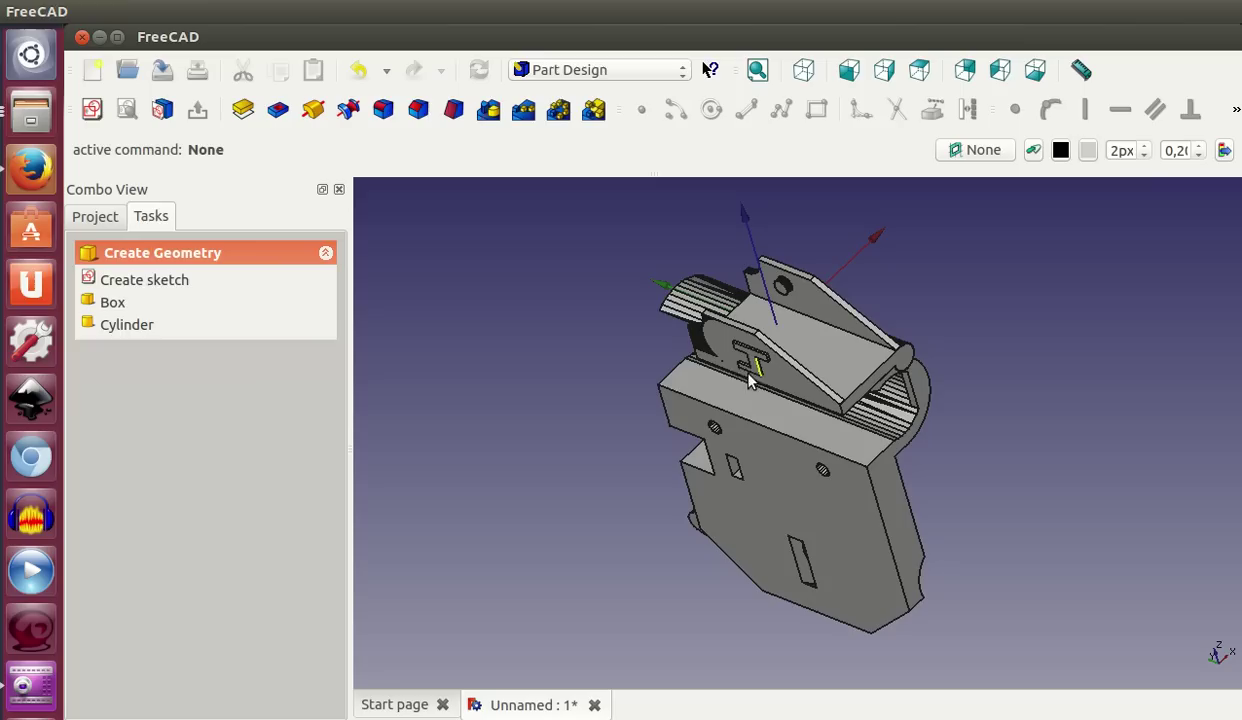
mouse_move(801, 499)
middle_down()
mouse_move(991, 335)
mouse_move(904, 557)
mouse_move(879, 557)
mouse_move(909, 552)
middle_up()
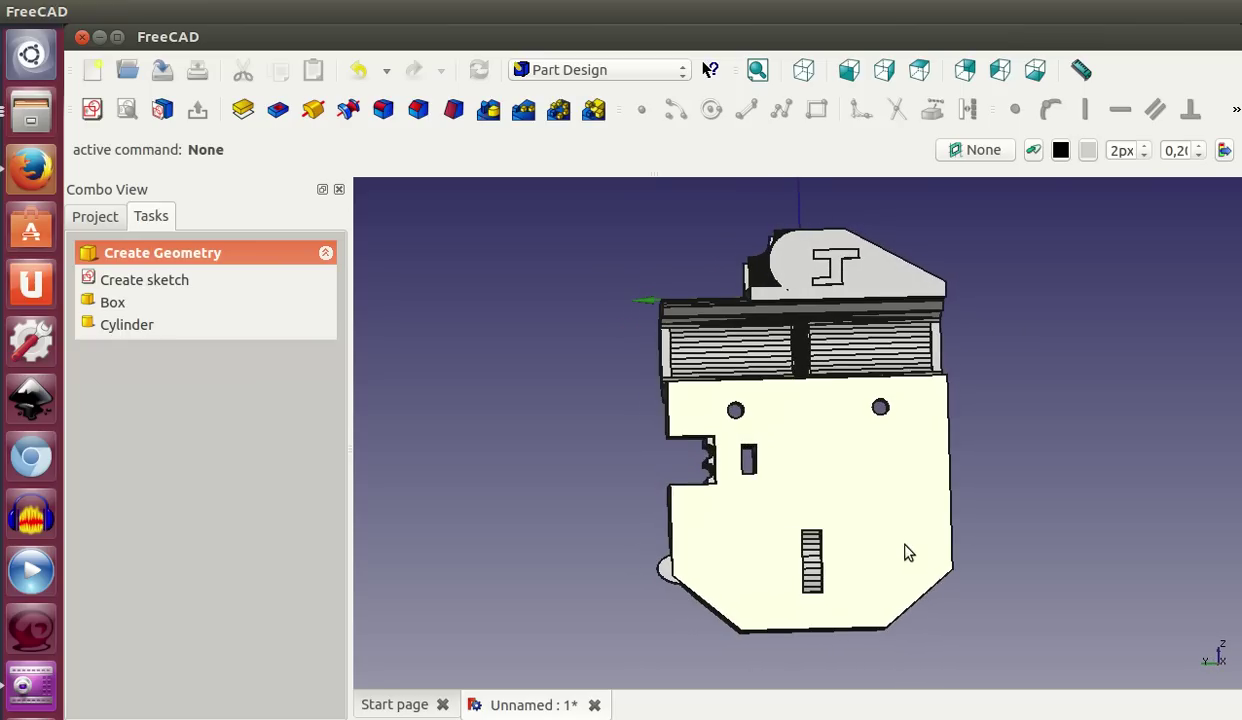
Sketch a square on the carriage's front face and pocket it with Through all depth.
click(835, 490)
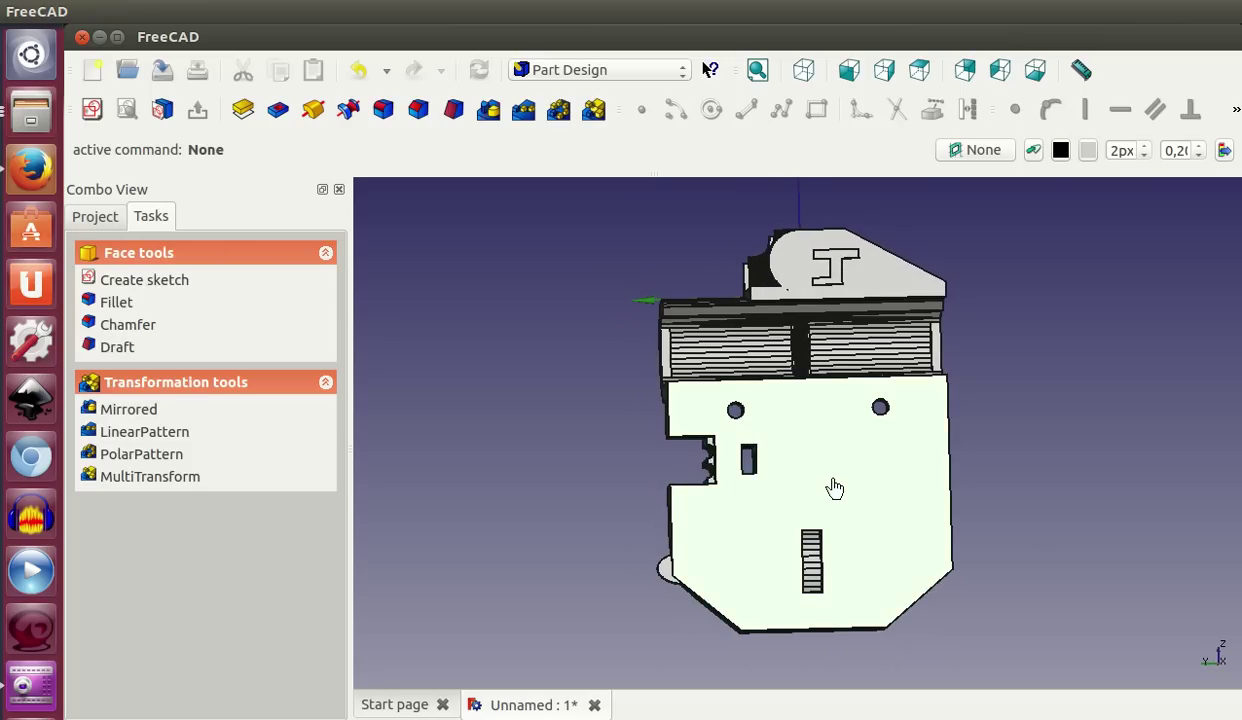
click(92, 111)
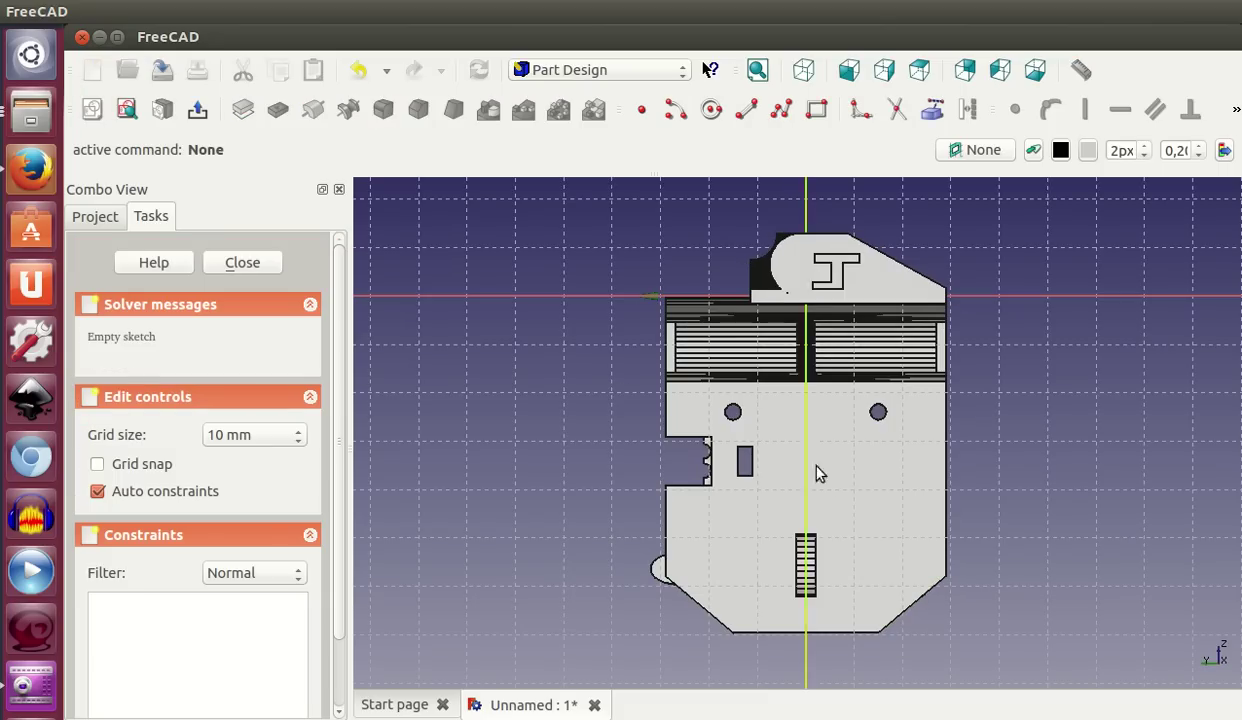
scroll(803, 461, up, 4)
click(817, 109)
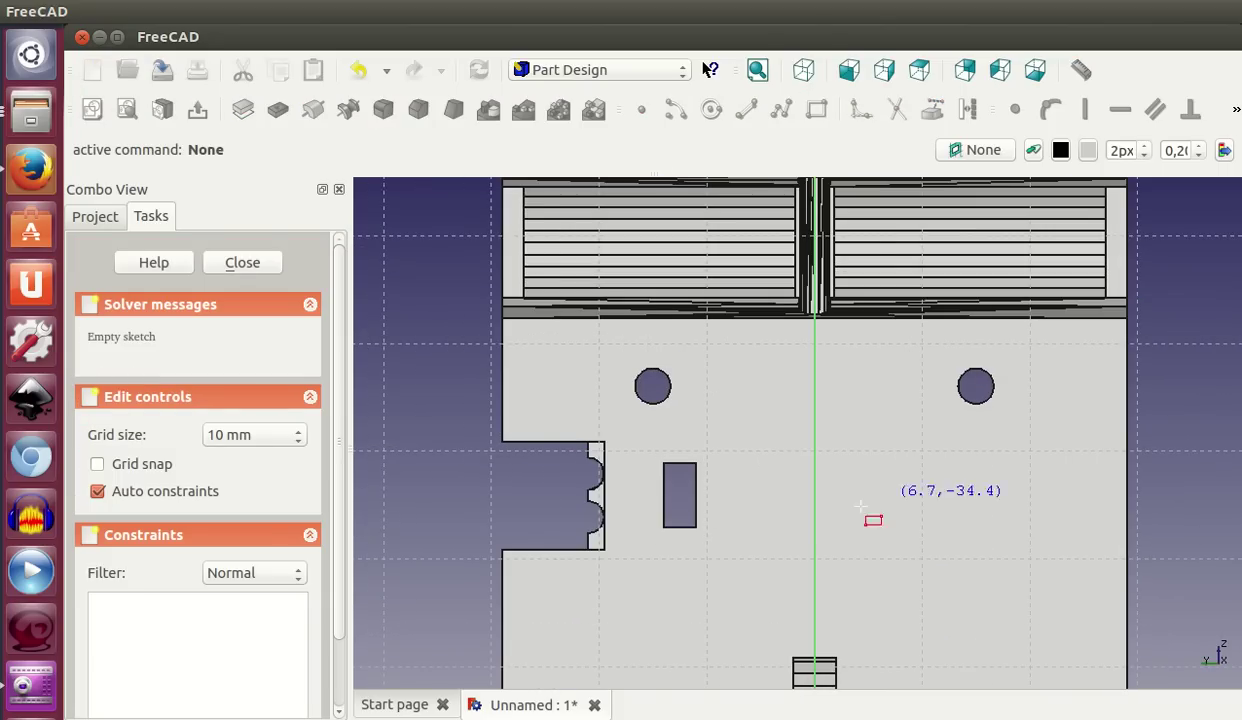
click(834, 457)
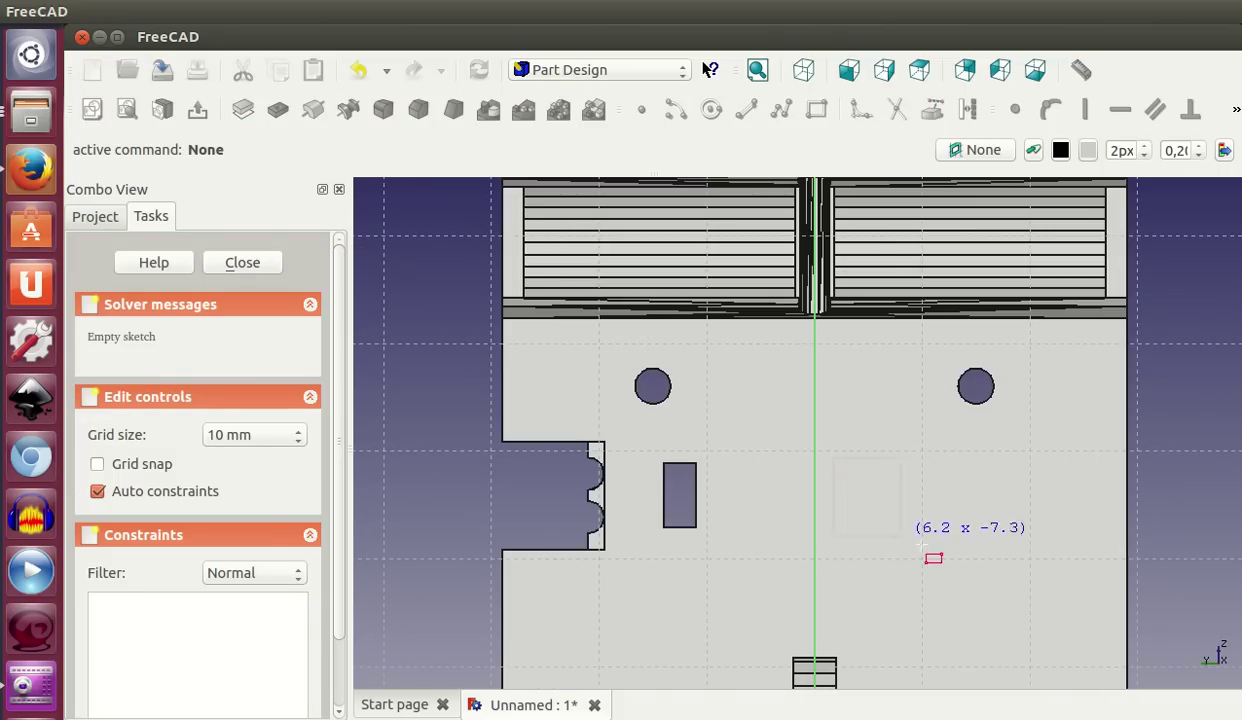
click(1004, 601)
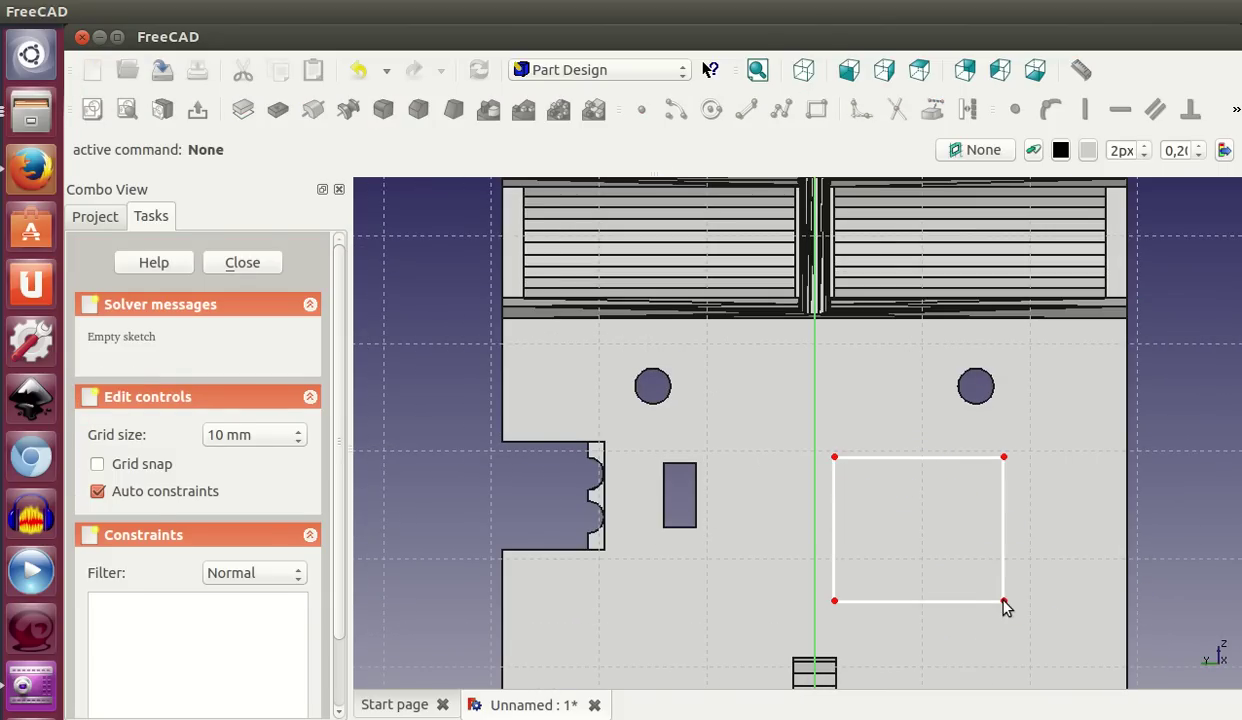
click(239, 264)
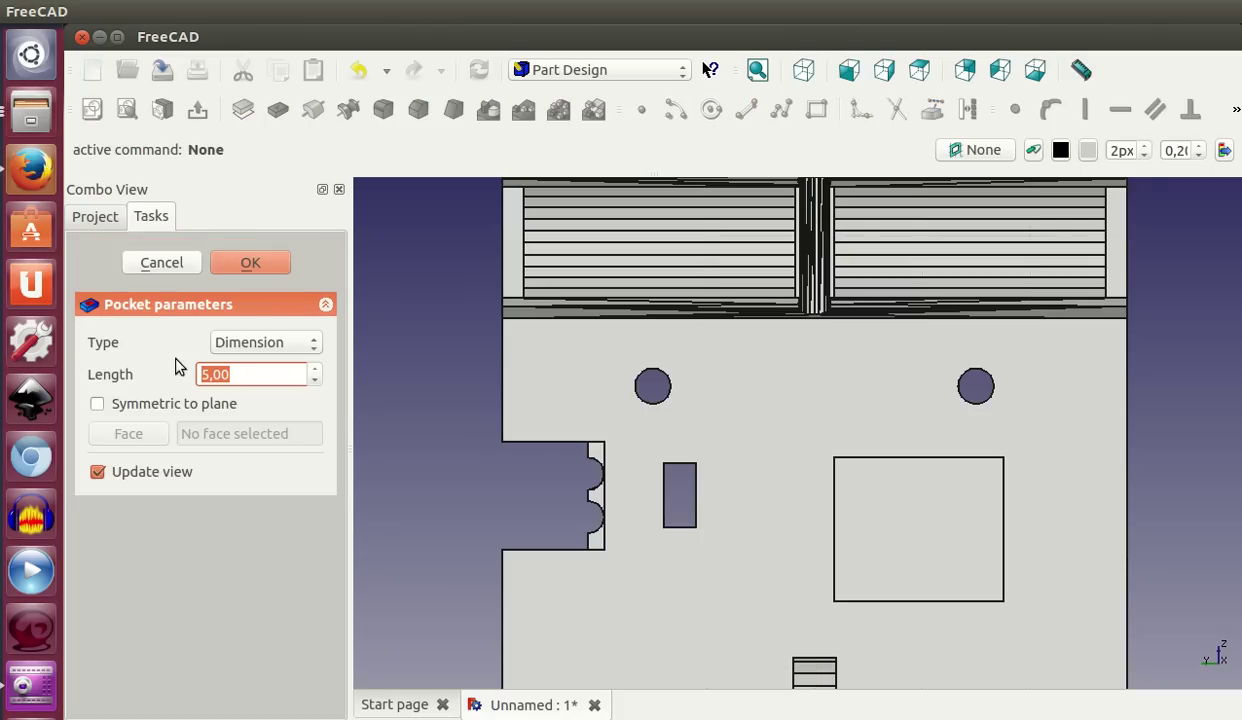
click(285, 342)
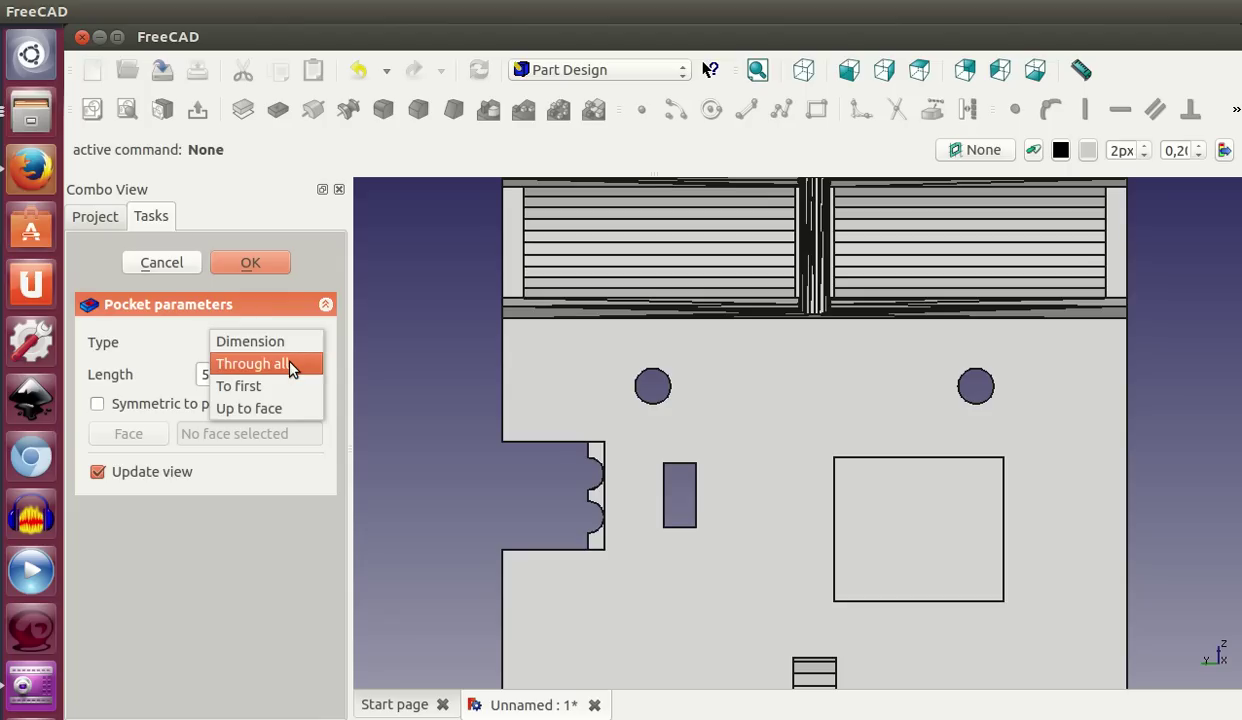
key(Escape)
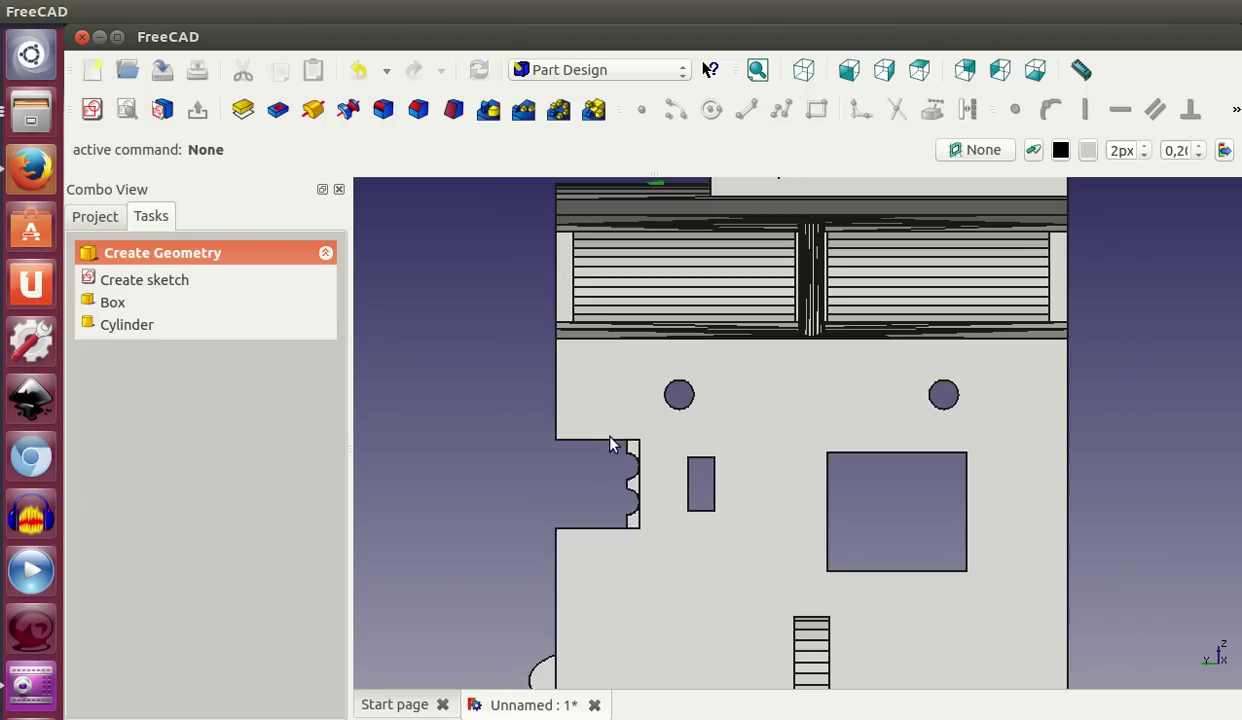
Switch to isometric view with Inventor navigation, then bring up exercise image T38-ej1-Prusa-Hephestos-Esquina-Y-1.png.
scroll(812, 461, down, 1)
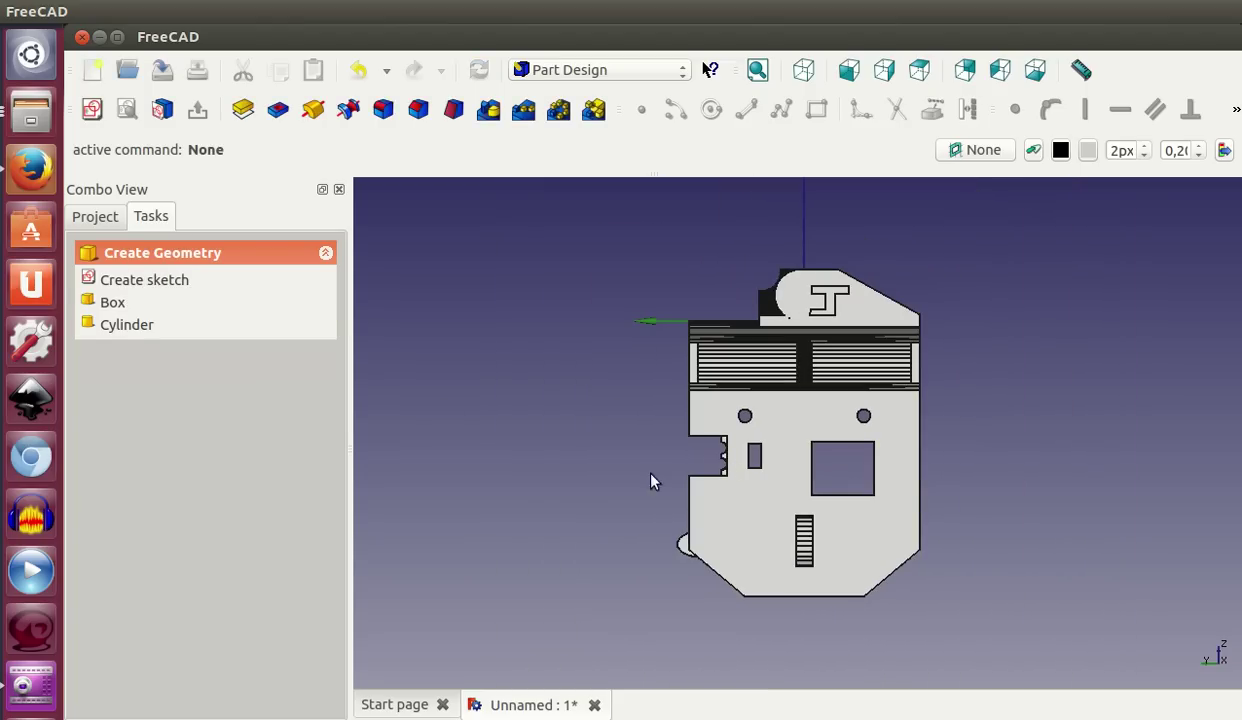
click(803, 72)
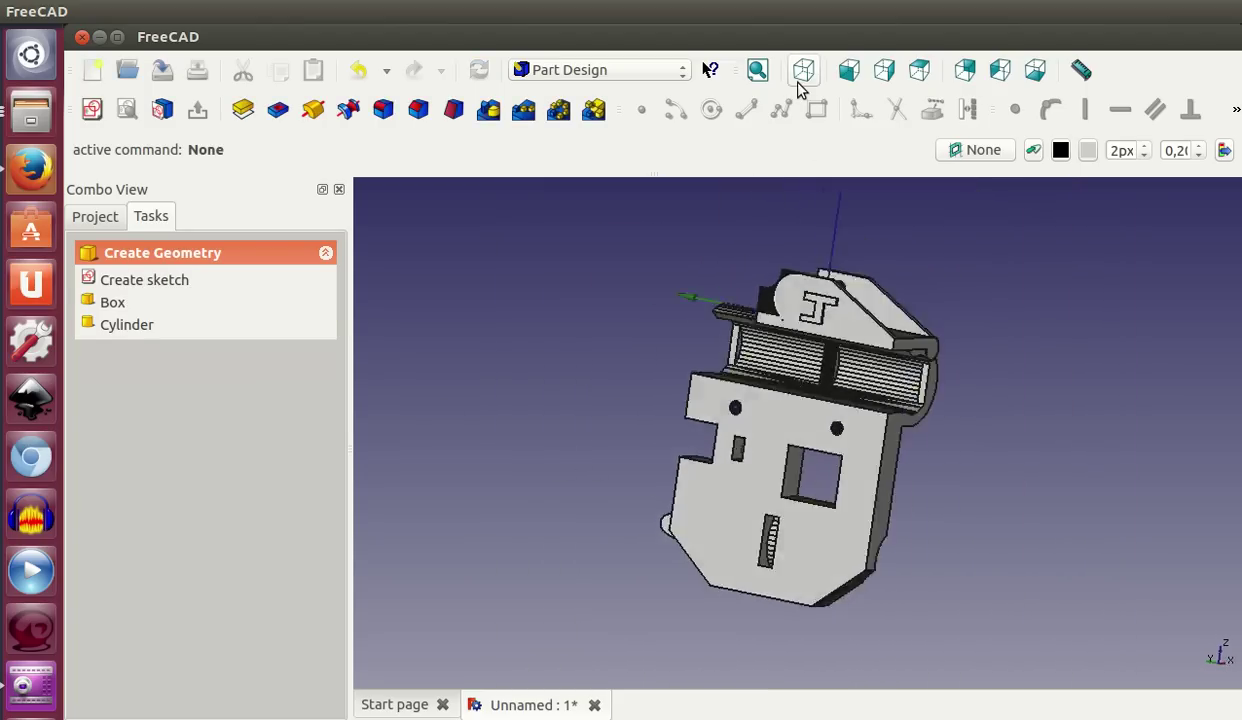
right_click(964, 510)
mouse_move(1045, 613)
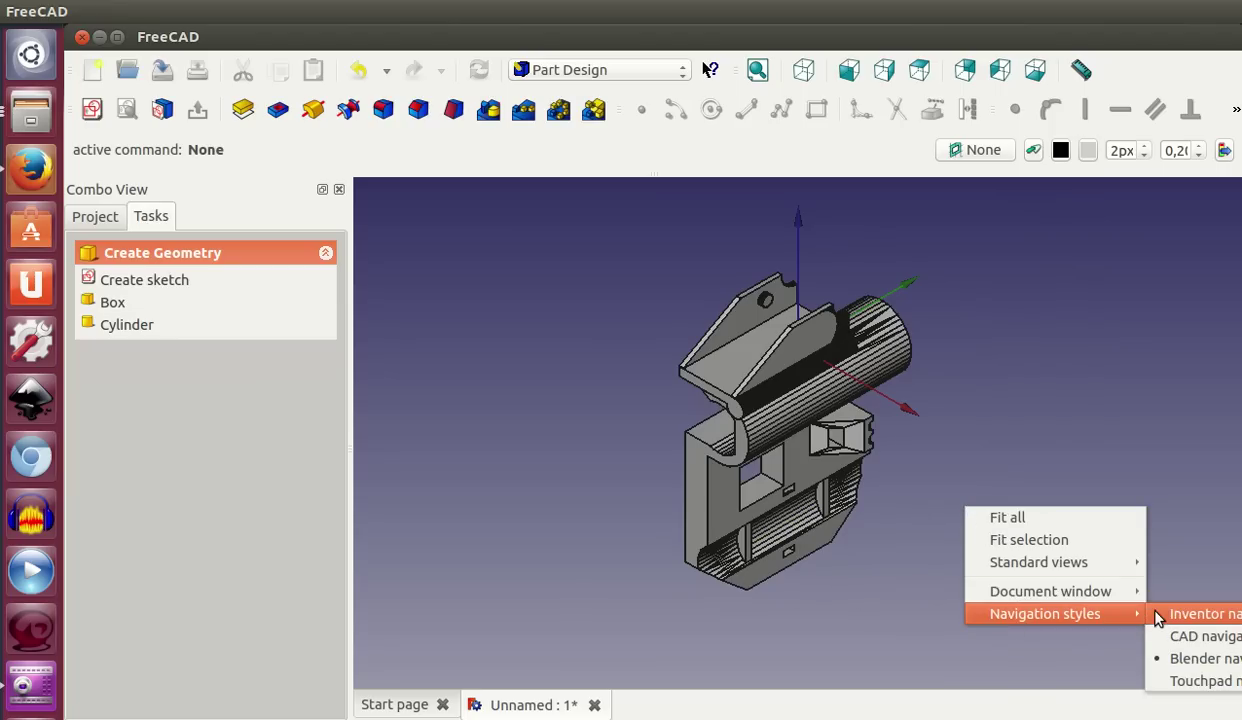
click(1170, 614)
mouse_move(859, 543)
mouse_down()
mouse_move(1026, 518)
mouse_move(1105, 477)
mouse_move(1056, 449)
mouse_move(1023, 307)
mouse_move(1055, 385)
mouse_up()
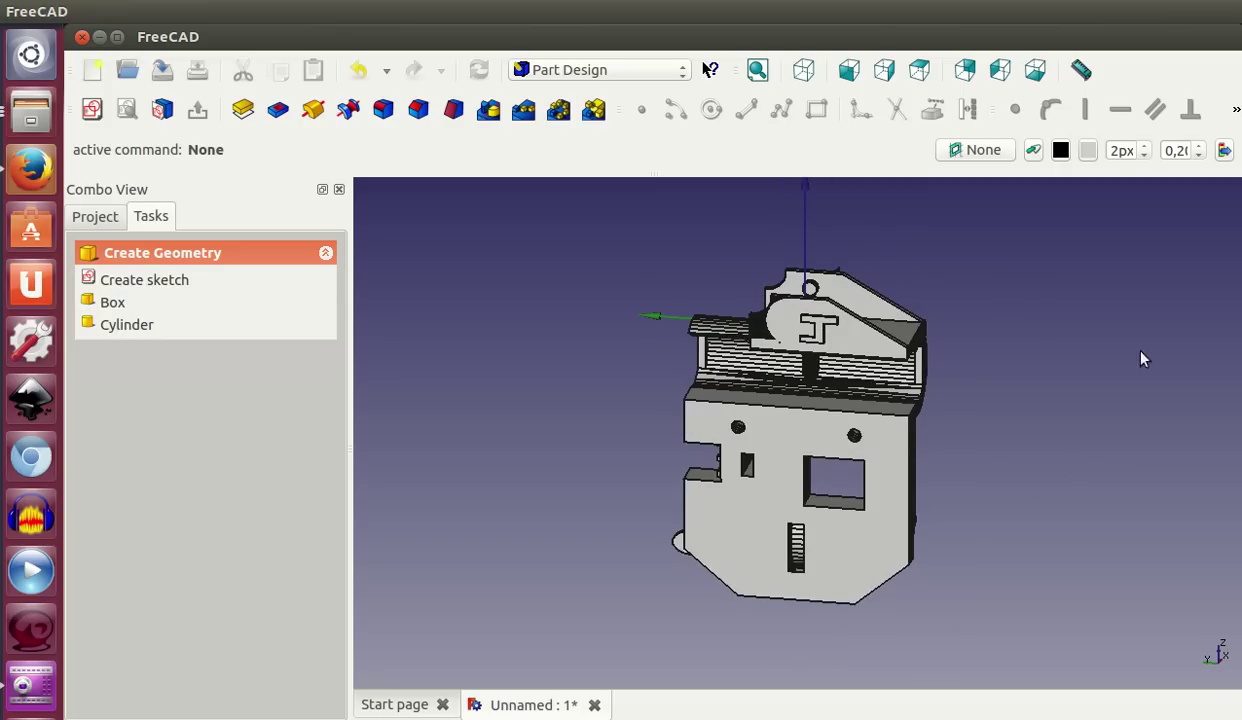
key(alt+Tab)
mouse_move(1205, 75)
mouse_down()
mouse_move(462, 69)
mouse_move(485, 78)
mouse_up()
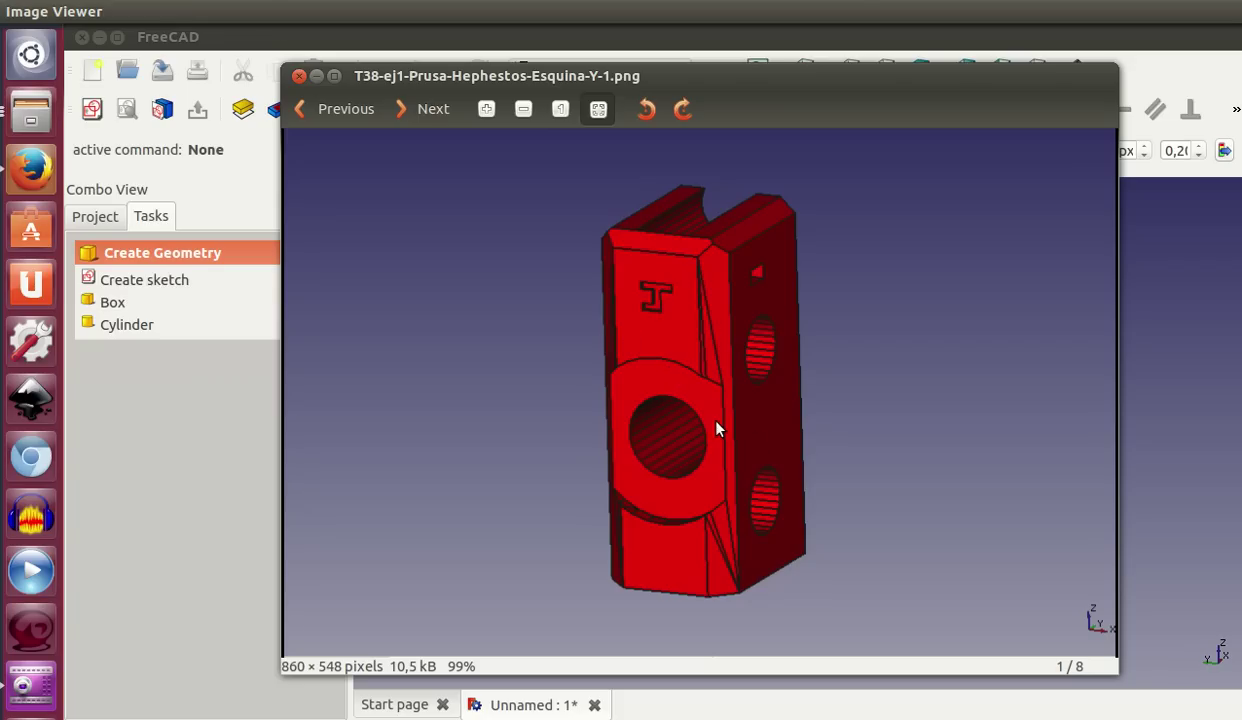
Advance the image viewer three images to T38-ej2-Prusa-Hephestos-Carro-X-izquierda-1.png, image 4 of 8.
click(428, 110)
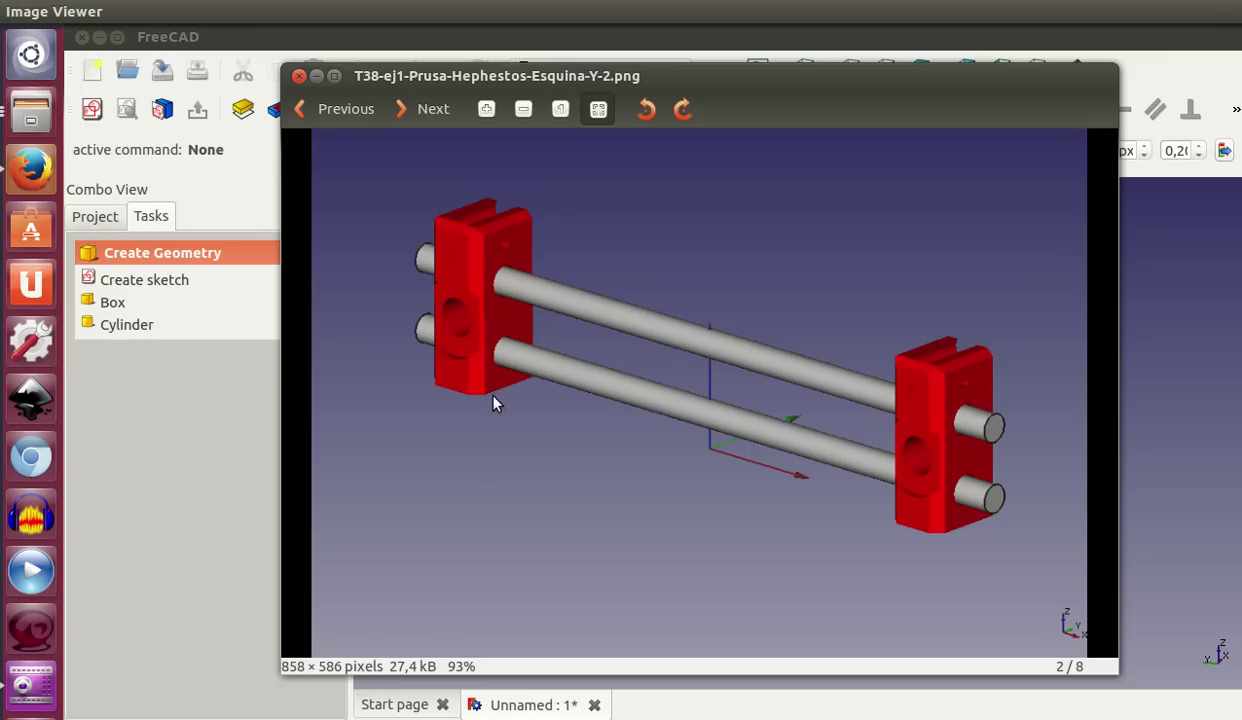
click(425, 110)
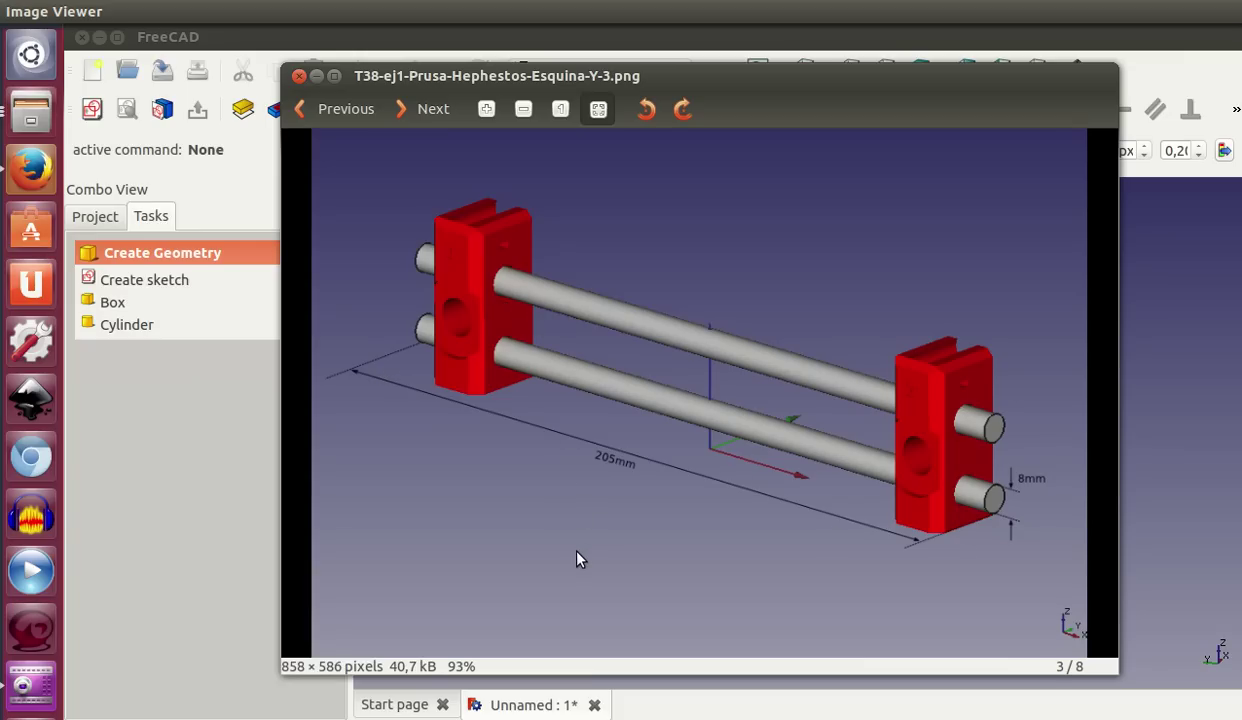
click(433, 108)
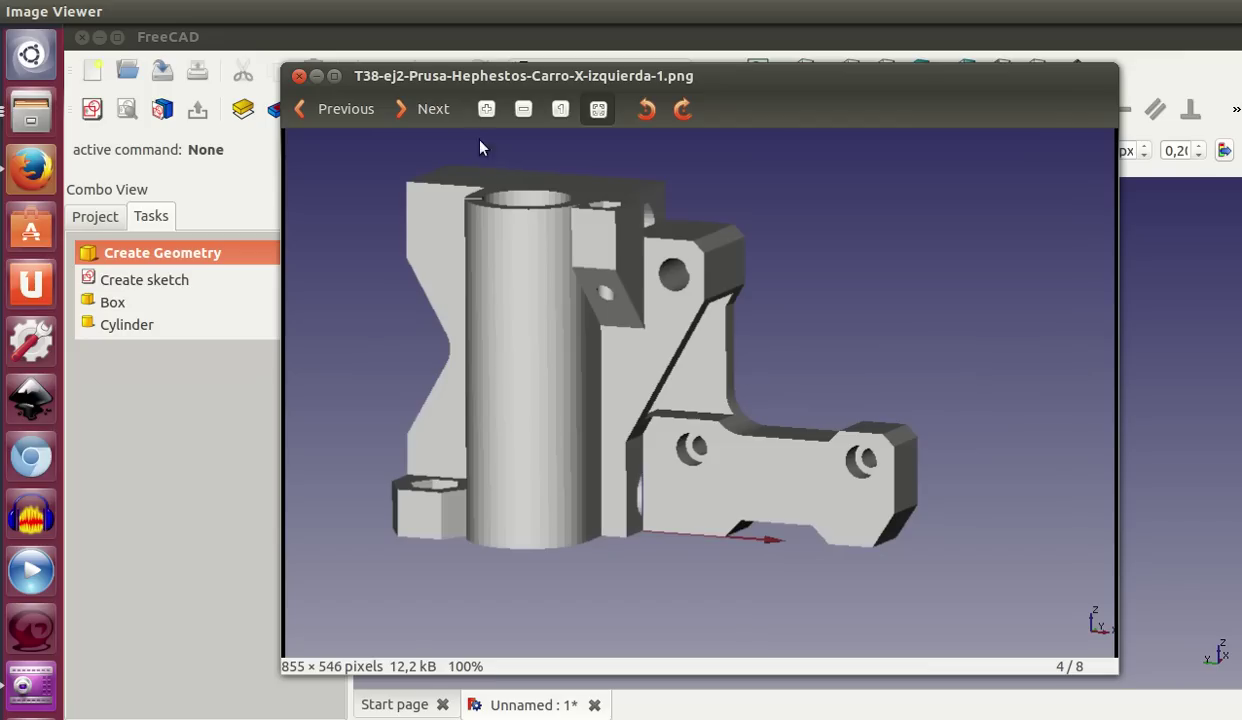
Page through the yellow and blue carriage images to image 8/8, showing the 370mm rods.
click(430, 106)
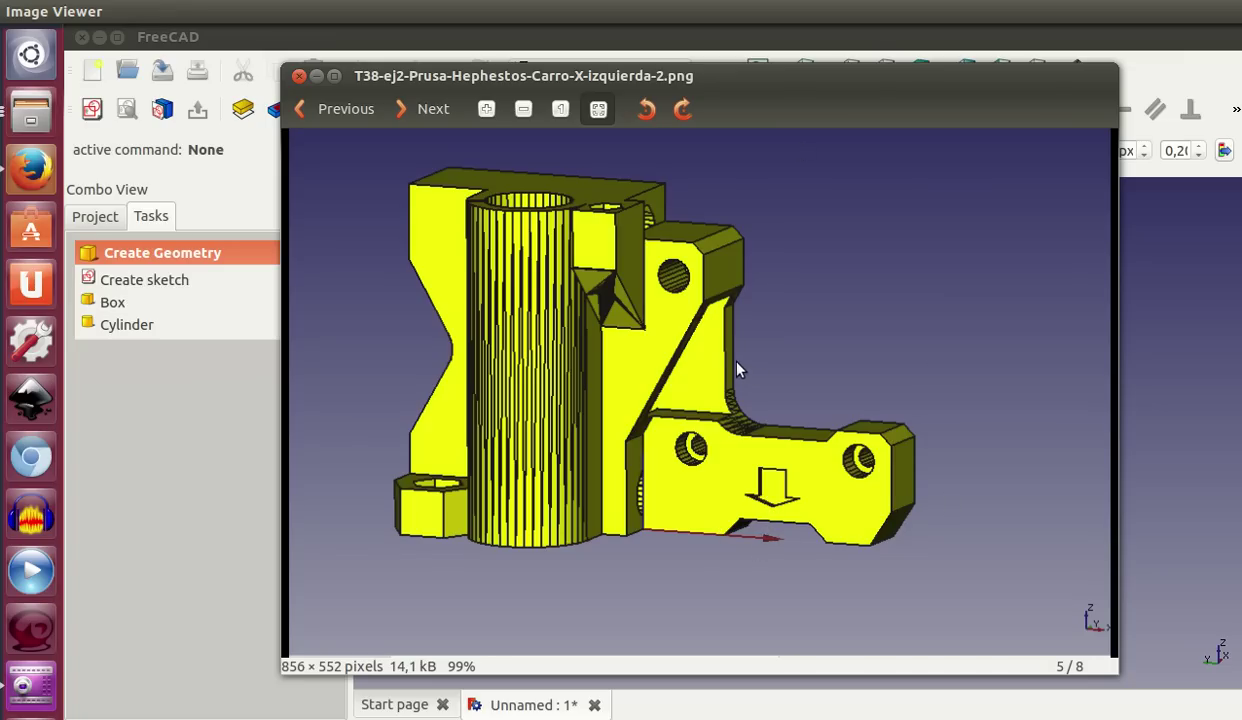
click(428, 112)
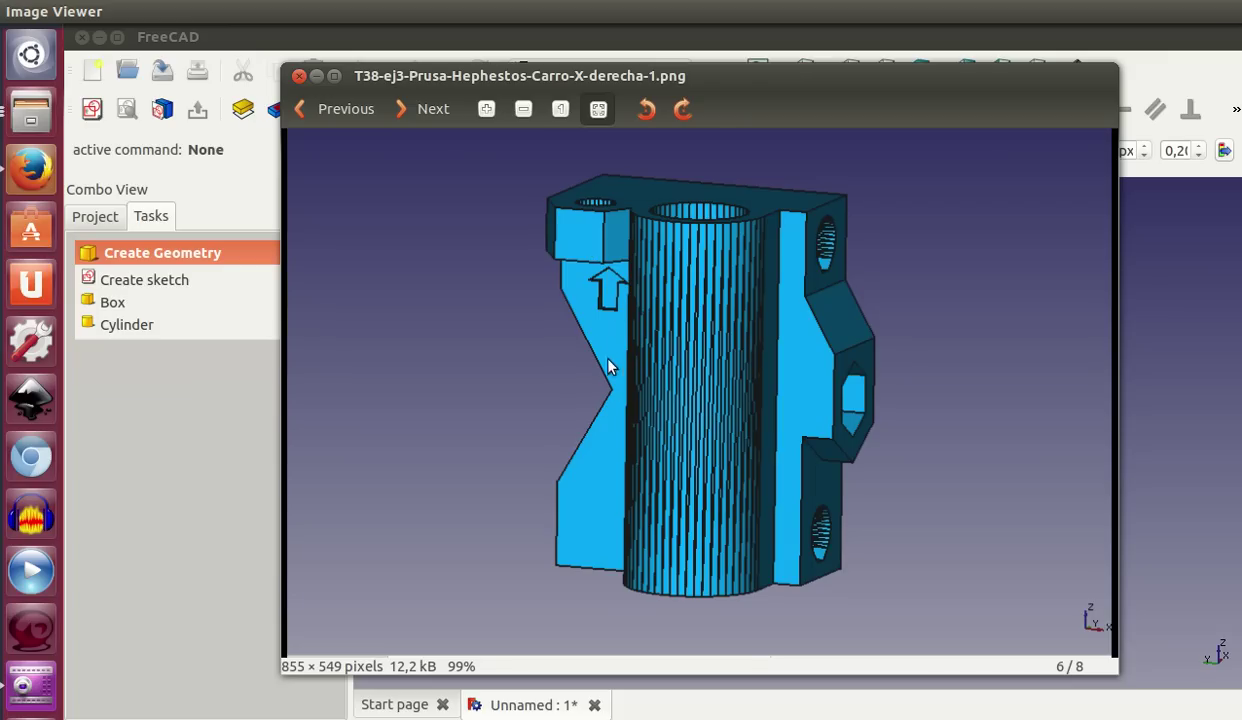
click(419, 114)
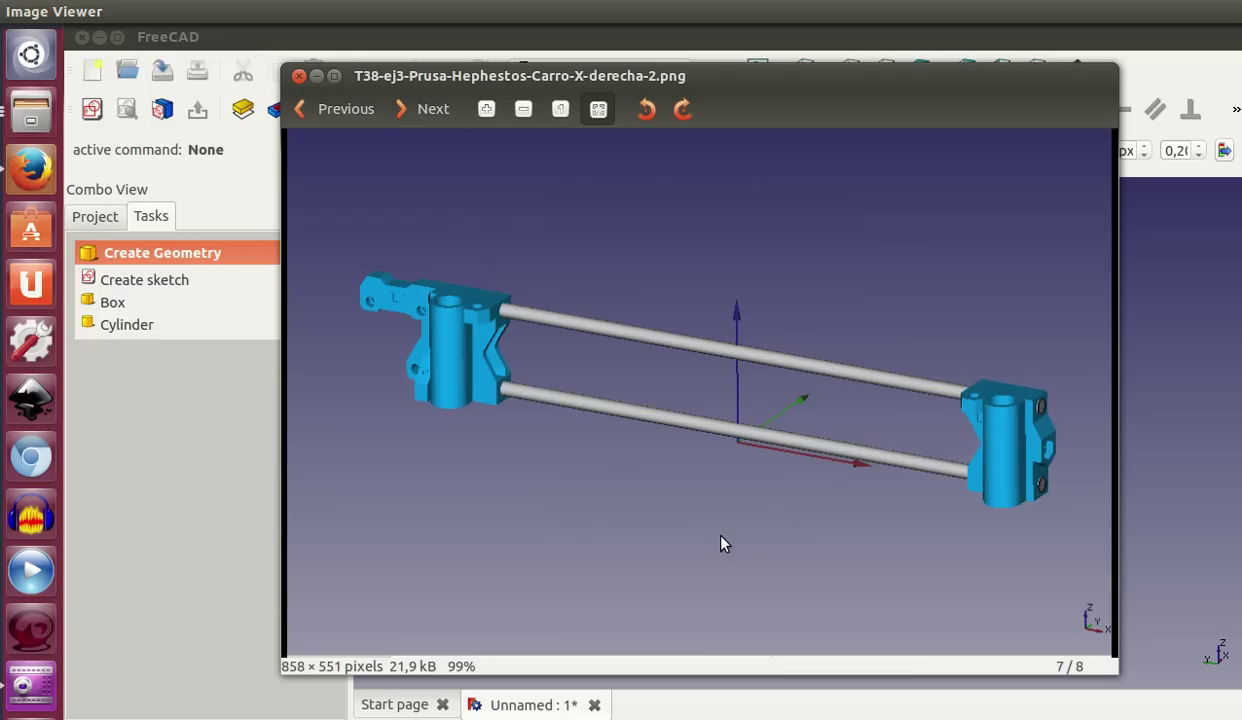
click(433, 109)
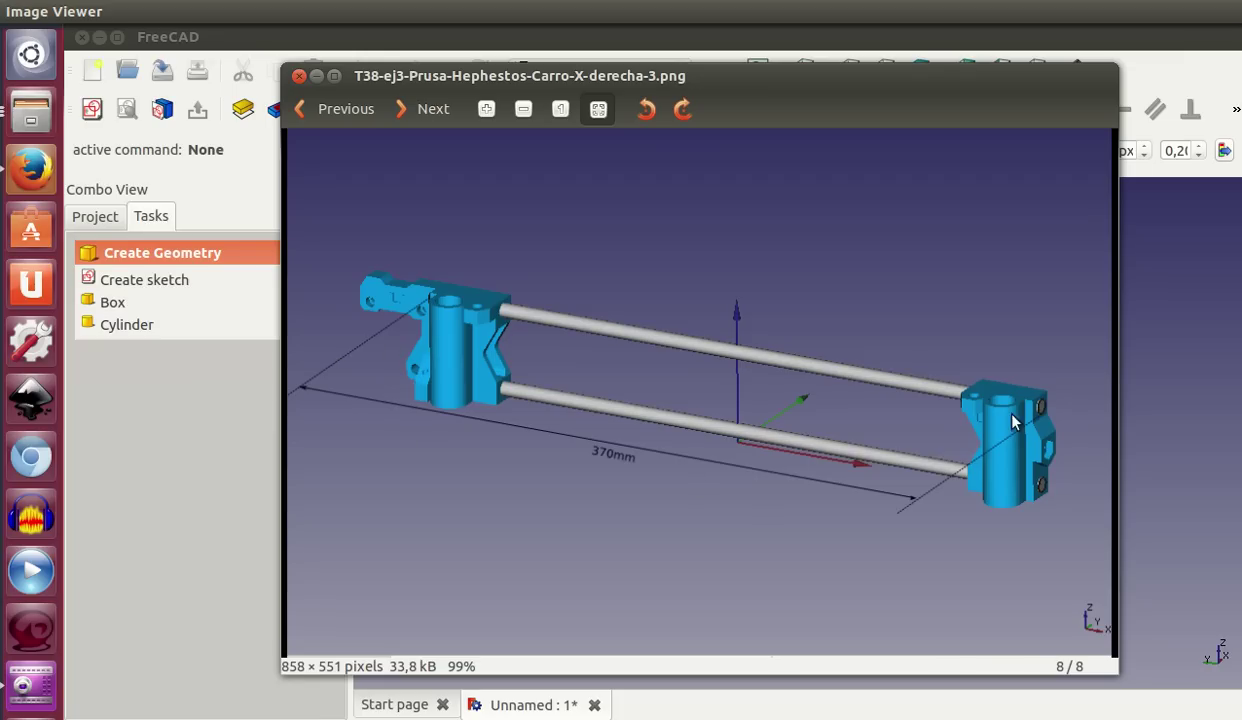